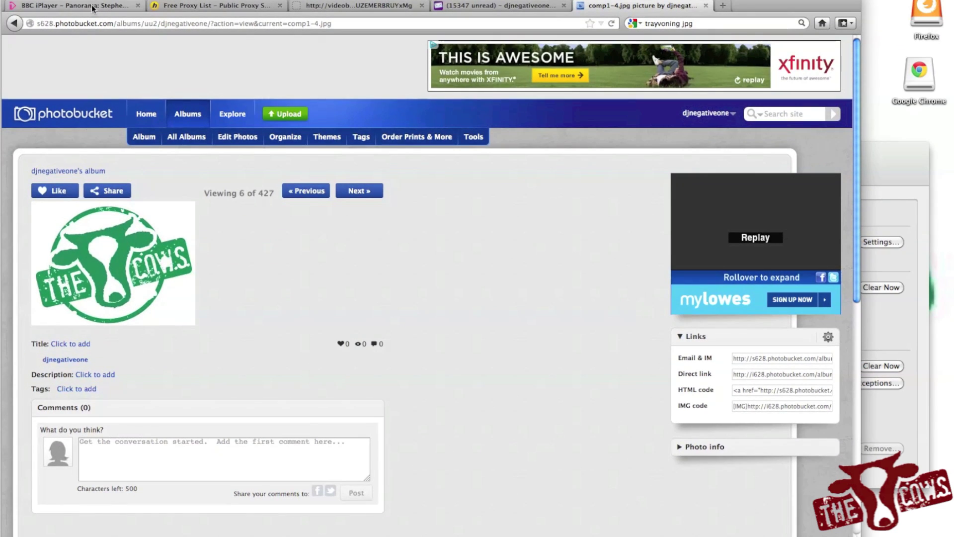
Step: Reload the BBC iPlayer Panorama episode page to see its UK-only notice, then return to the proxy list
click(93, 7)
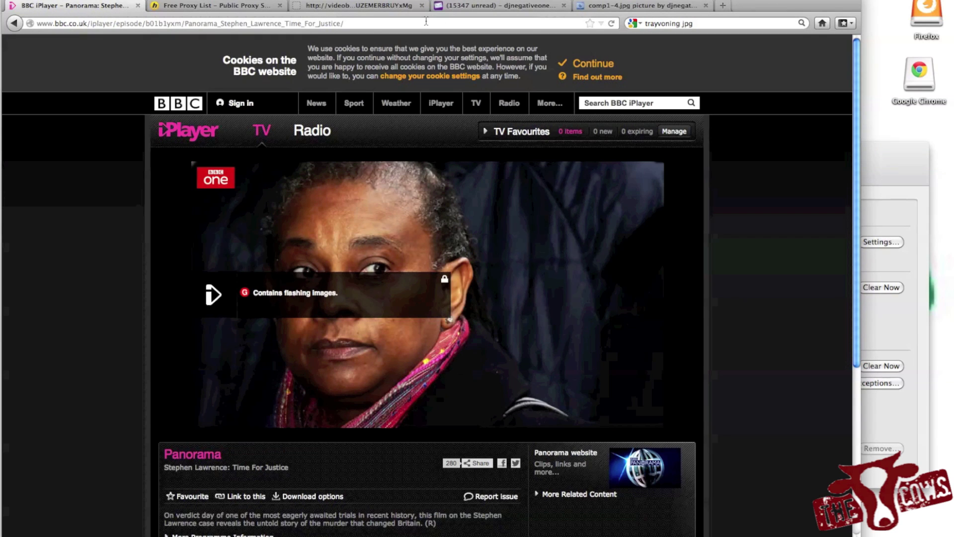
click(612, 24)
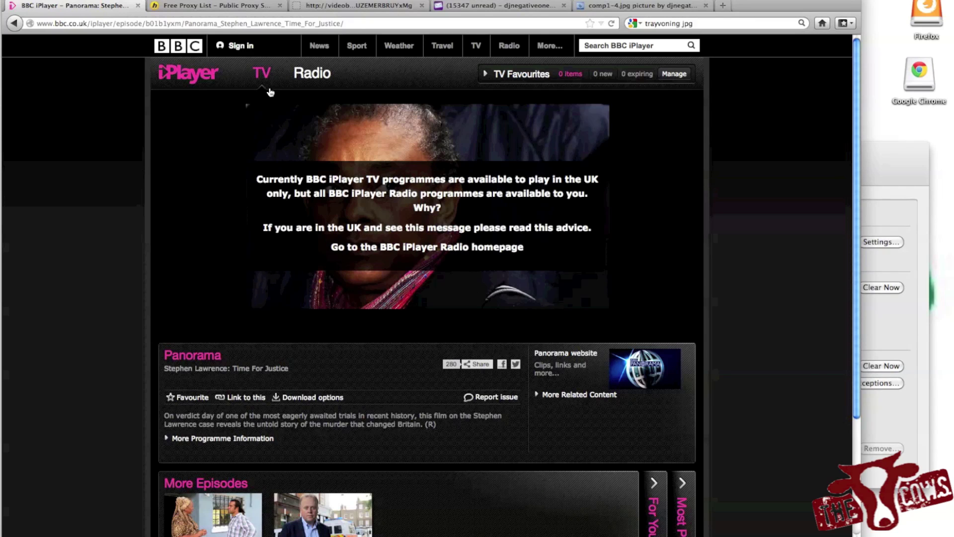
click(218, 9)
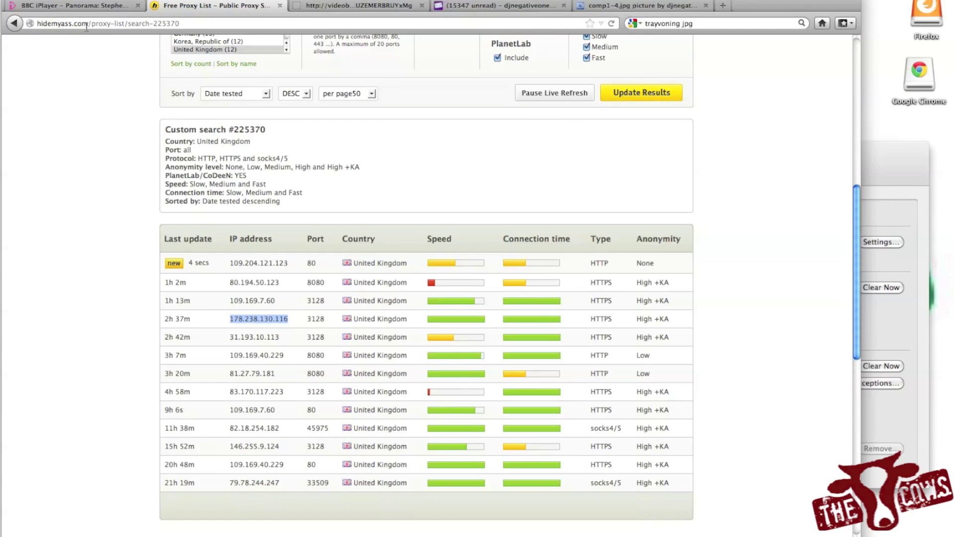
Step: Scroll to the top banner of the HideMyAss UK proxy search results
scroll(90, 95, up, 10)
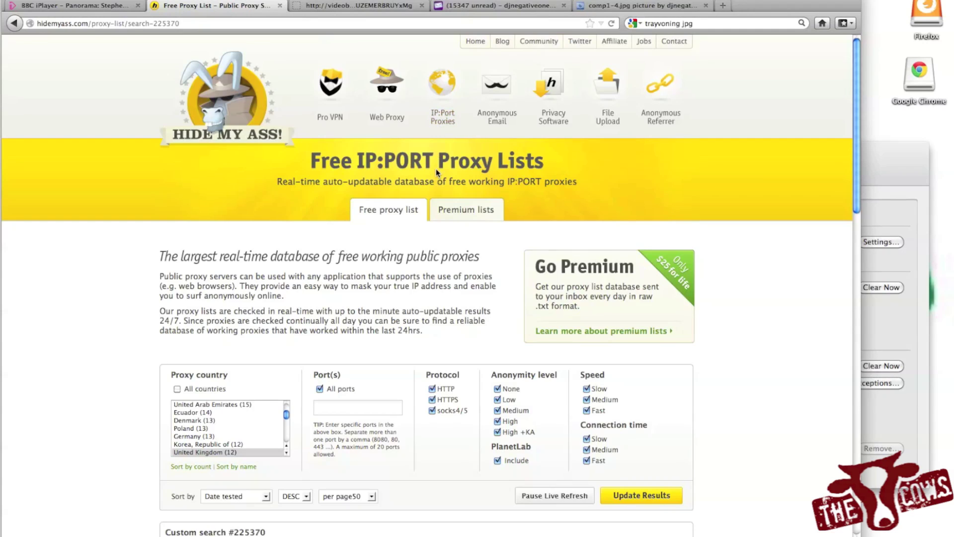
Step: Load the default IP:Port proxy list and browse it, briefly rechecking the Panorama page
click(446, 115)
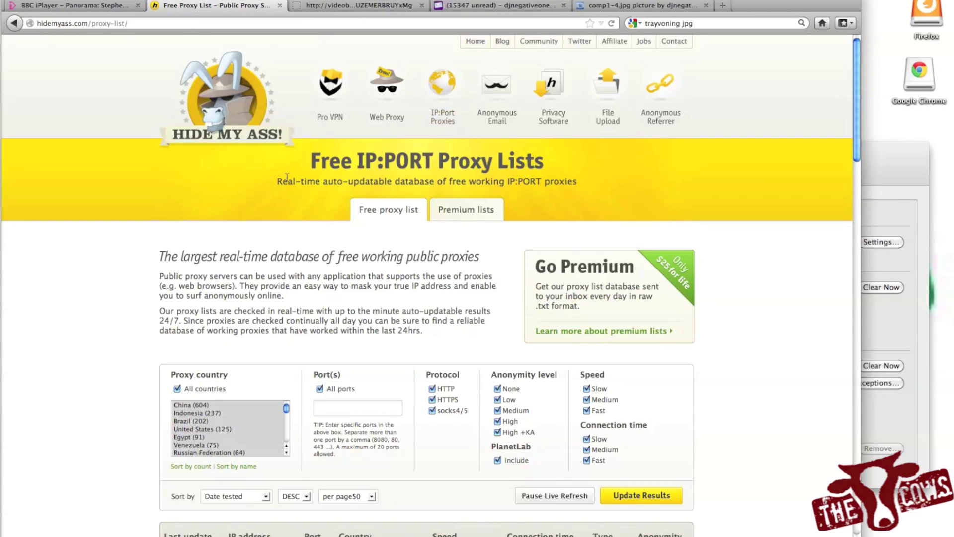
scroll(82, 286, down, 5)
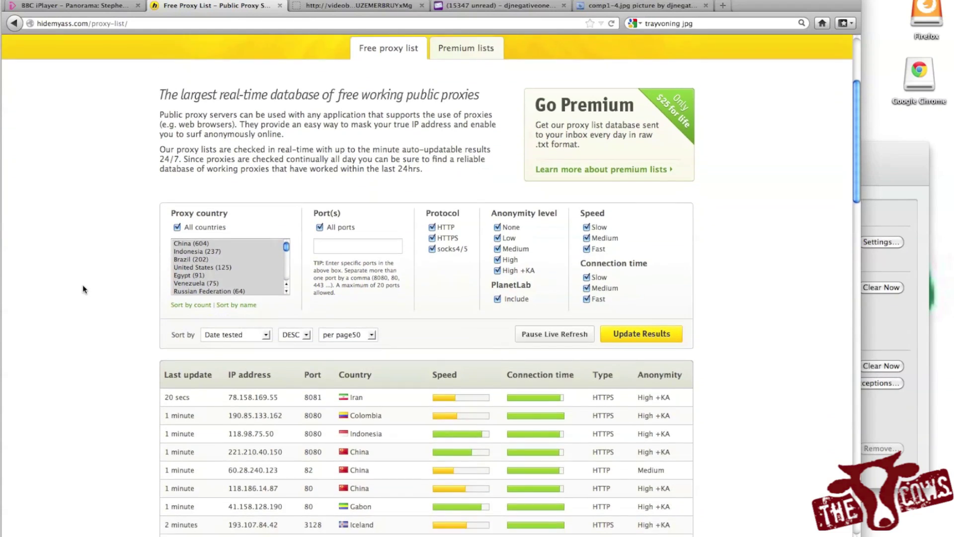
scroll(83, 289, down, 3)
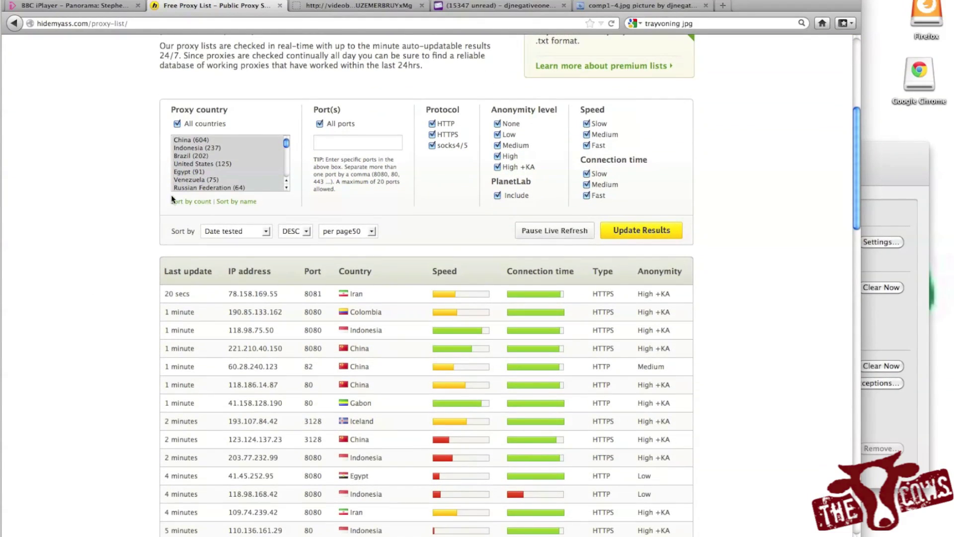
scroll(190, 162, down, 2)
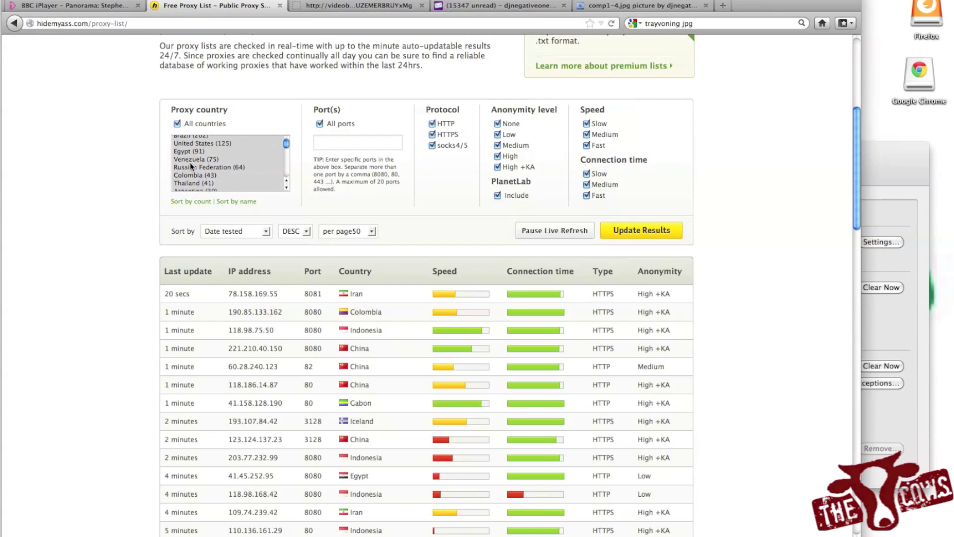
scroll(189, 162, down, 3)
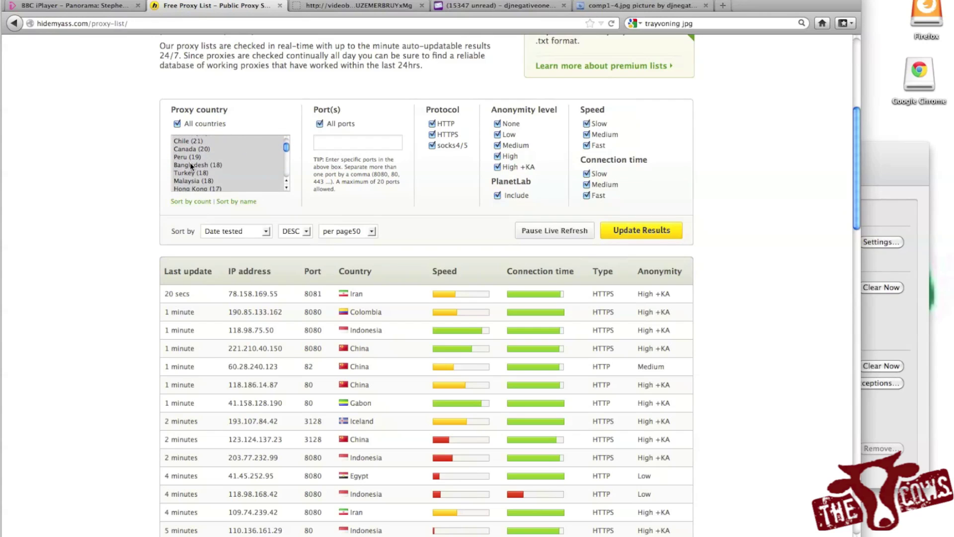
scroll(190, 162, down, 4)
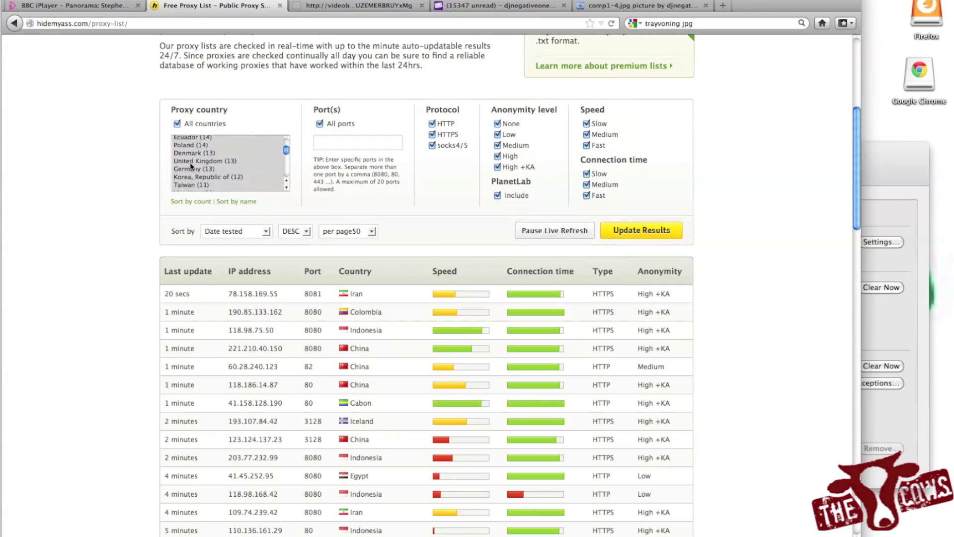
scroll(190, 162, down, 5)
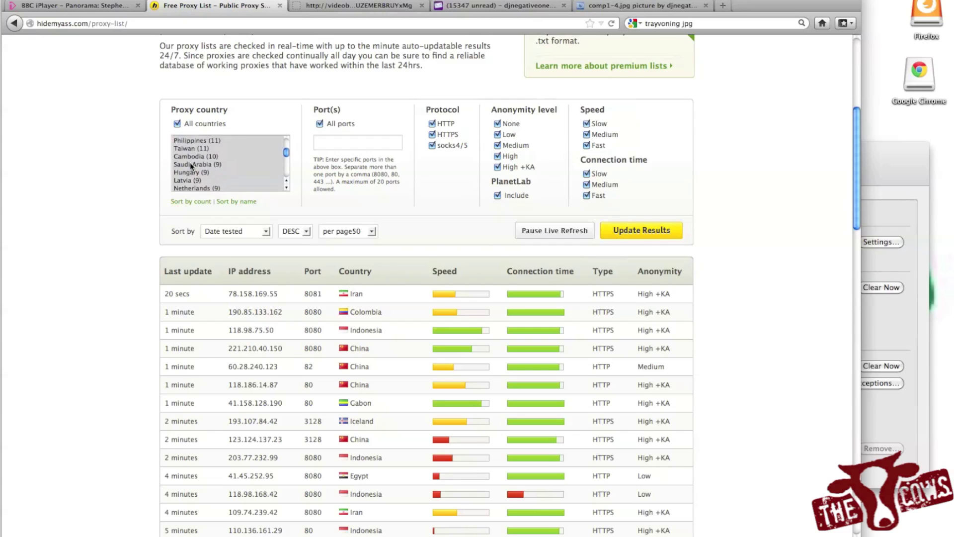
click(83, 7)
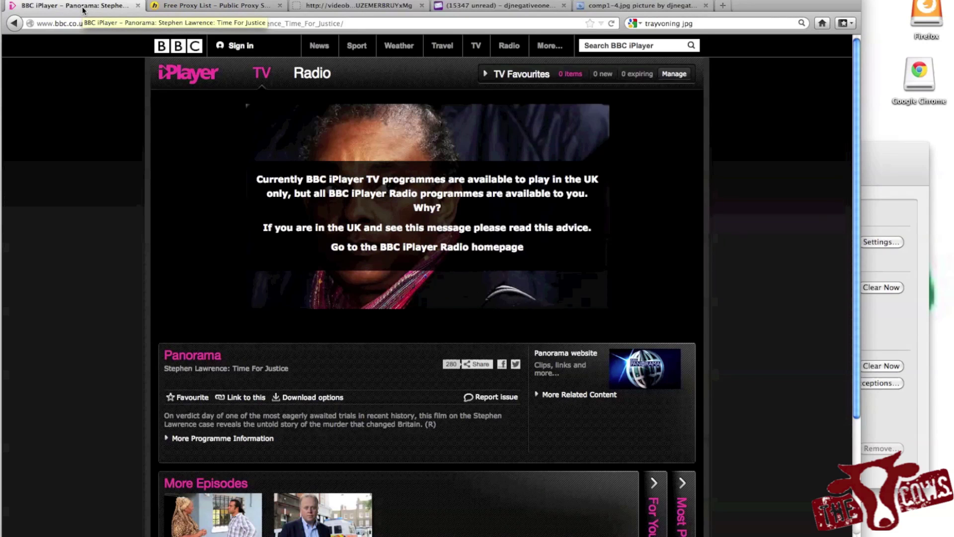
click(205, 6)
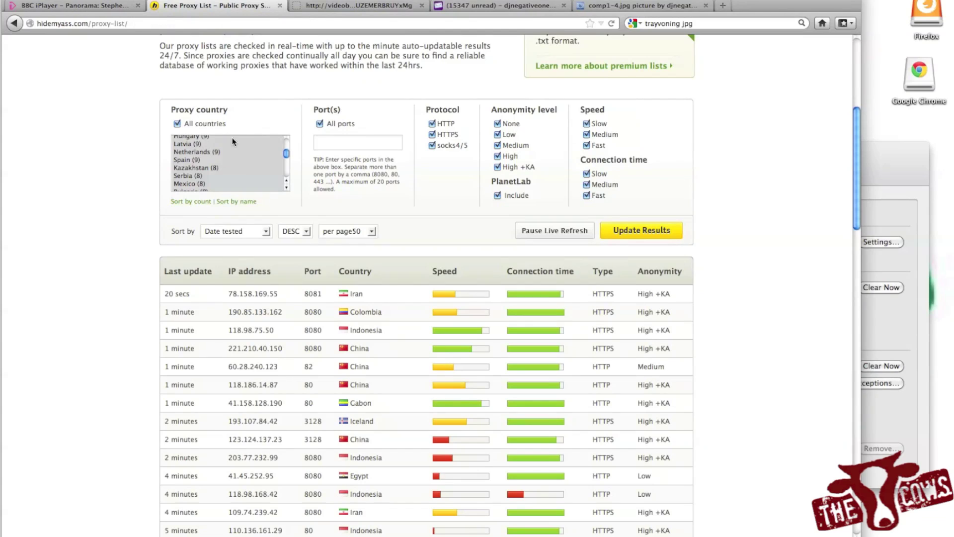
Step: Filter the proxy country to United Kingdom (13) and re-run the search
click(218, 160)
scroll(218, 159, down, 2)
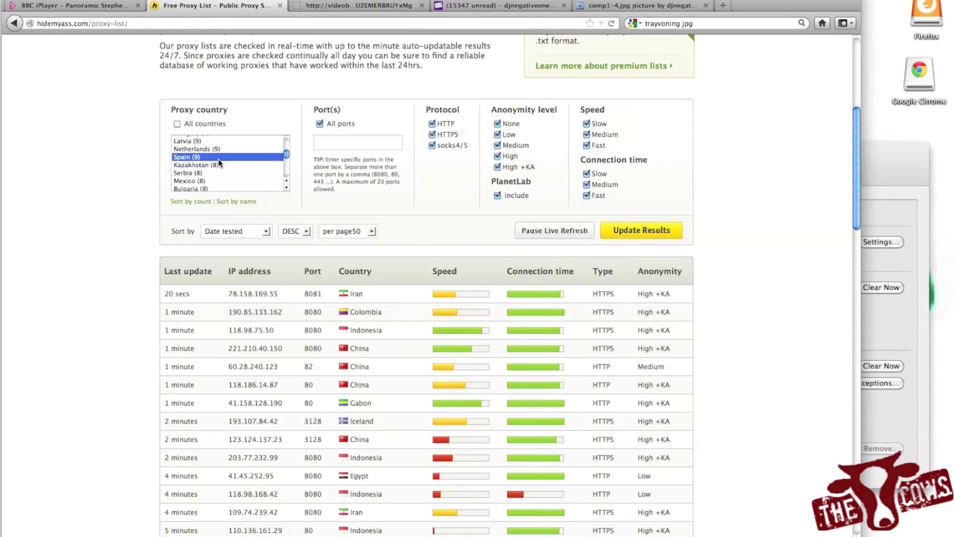
scroll(219, 160, up, 5)
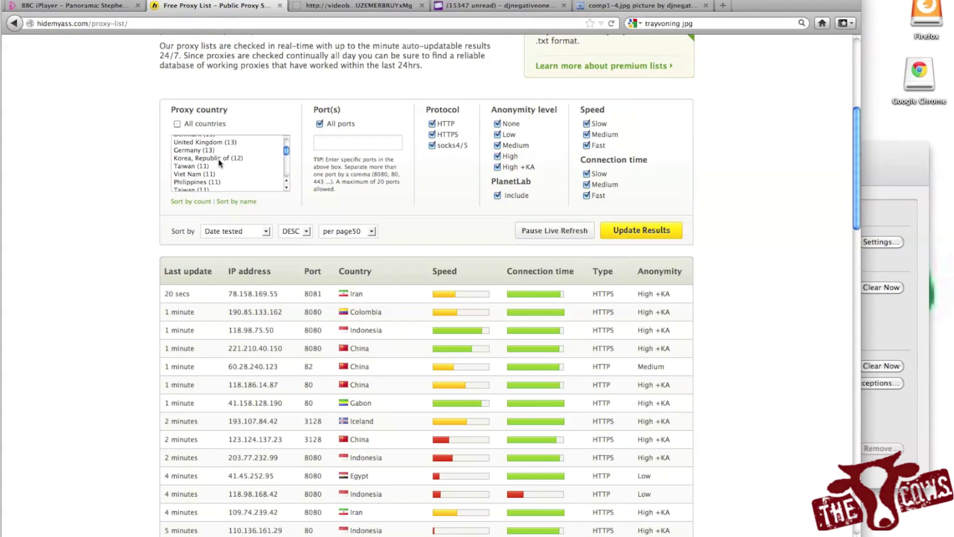
click(219, 159)
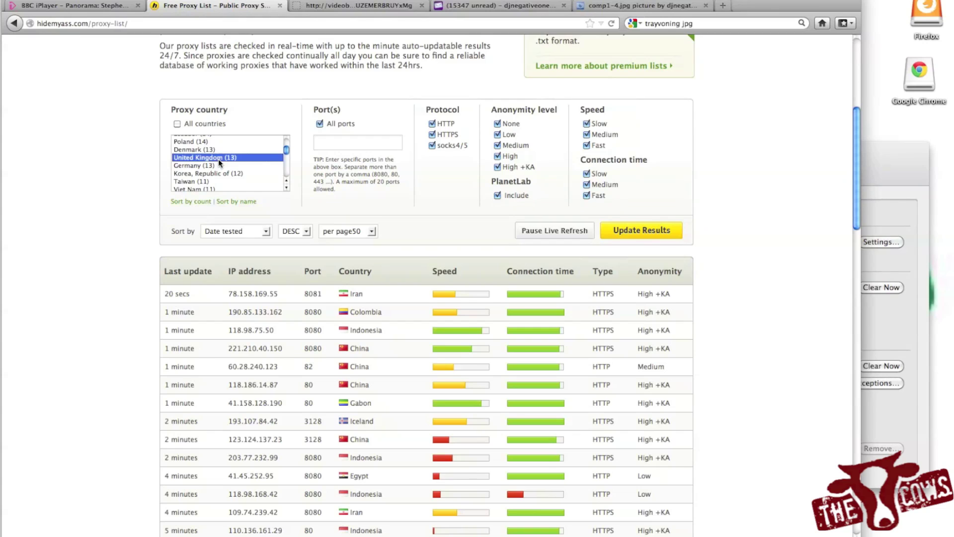
click(632, 232)
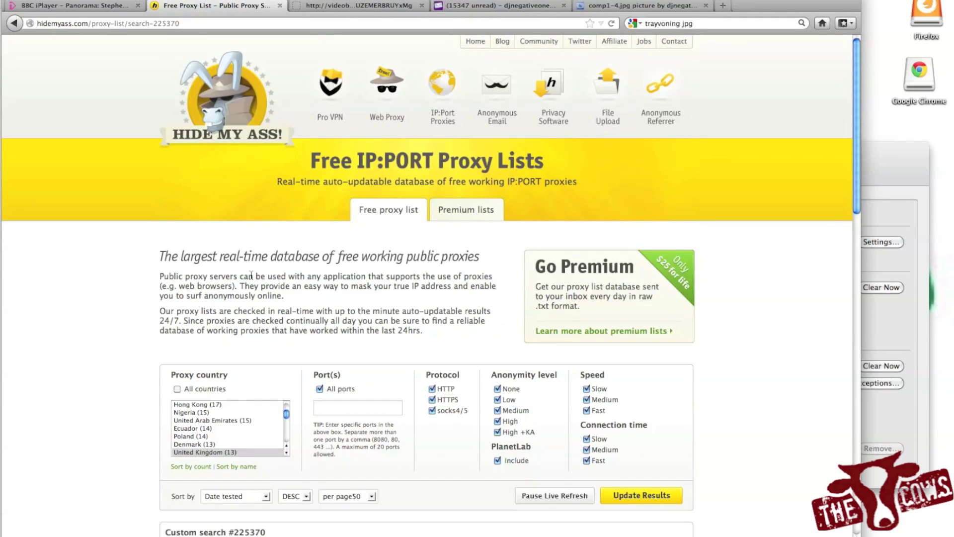
Step: Go back, then forward to the United Kingdom custom search #225370 proxy list and browse it
scroll(114, 283, down, 3)
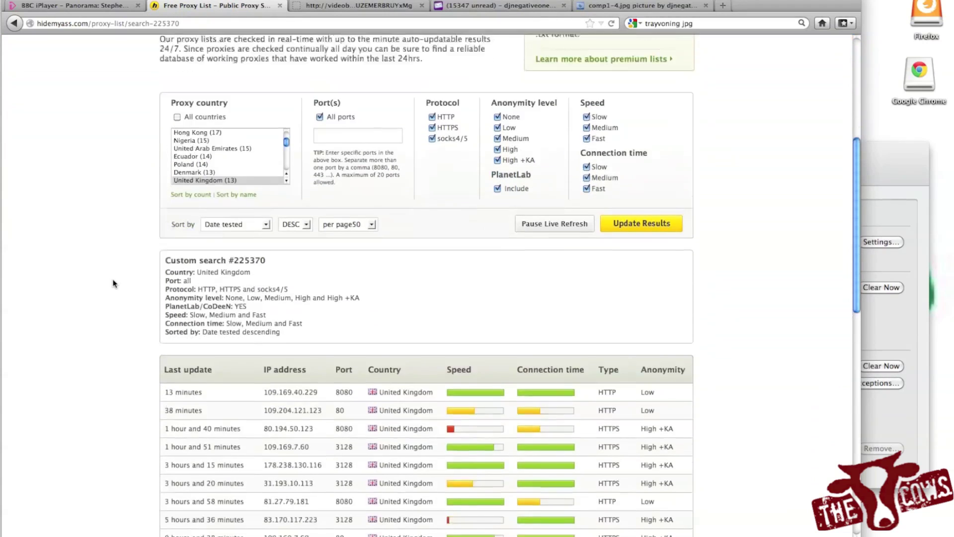
scroll(114, 283, down, 5)
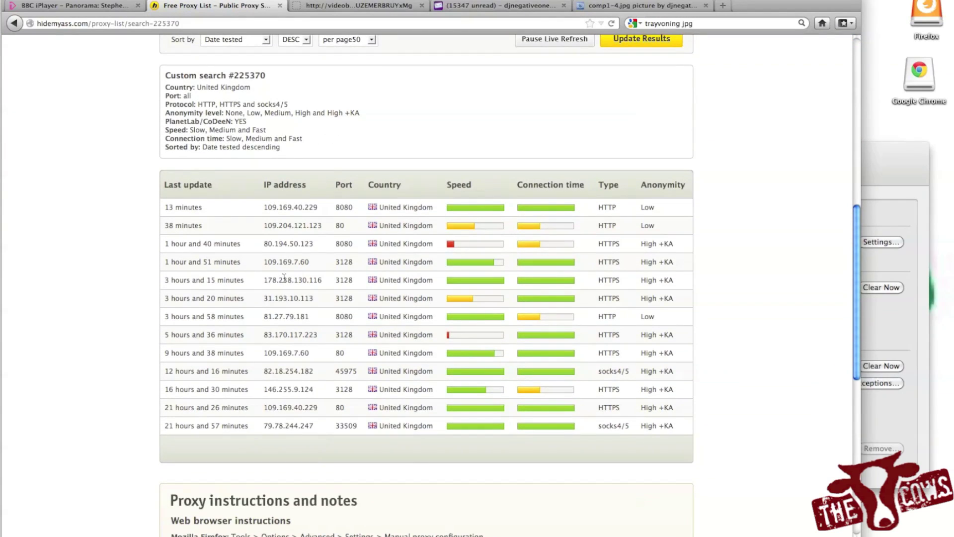
scroll(283, 277, down, 2)
scroll(284, 276, up, 2)
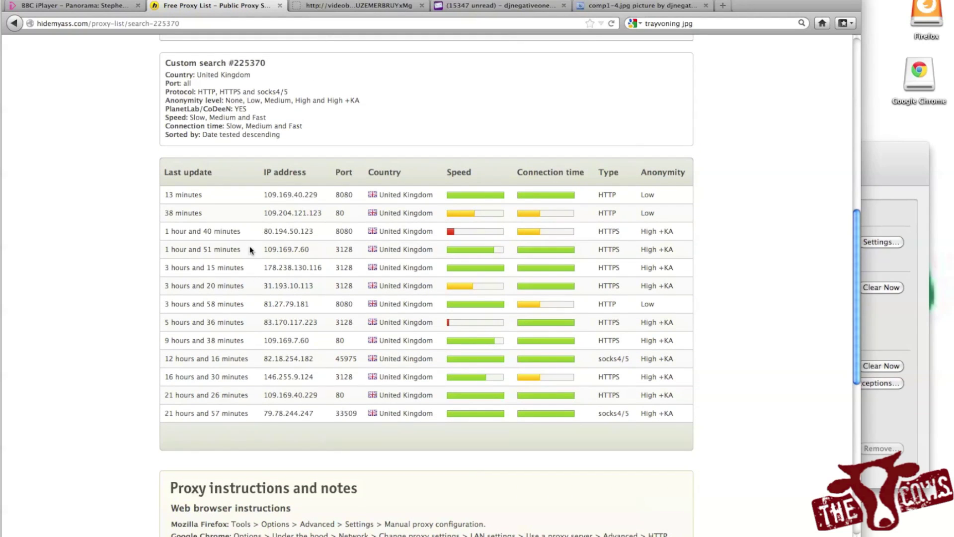
click(23, 27)
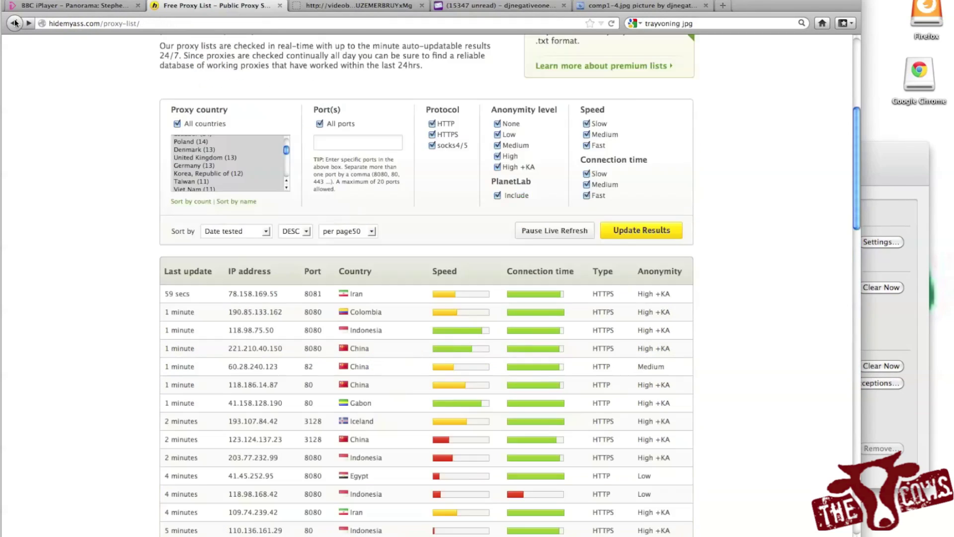
scroll(316, 388, down, 4)
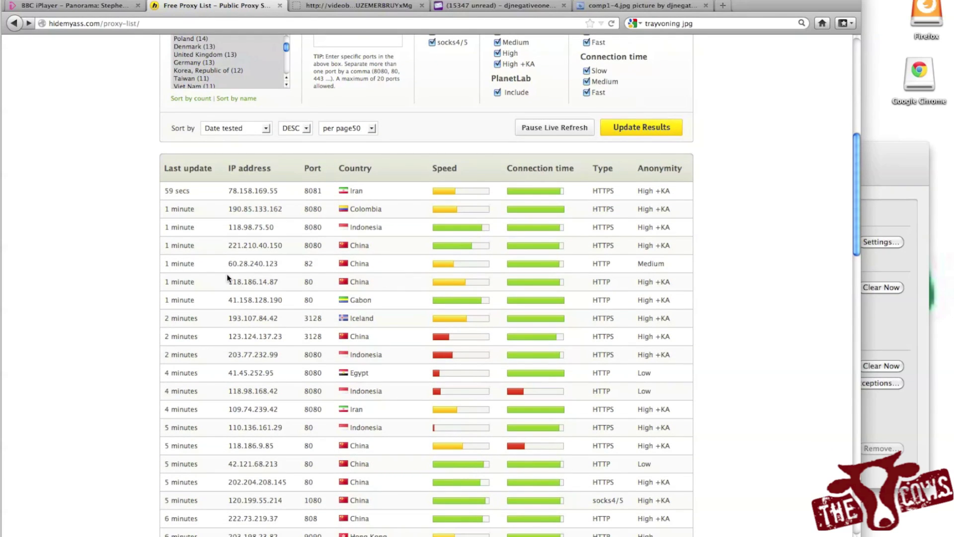
scroll(256, 324, down, 5)
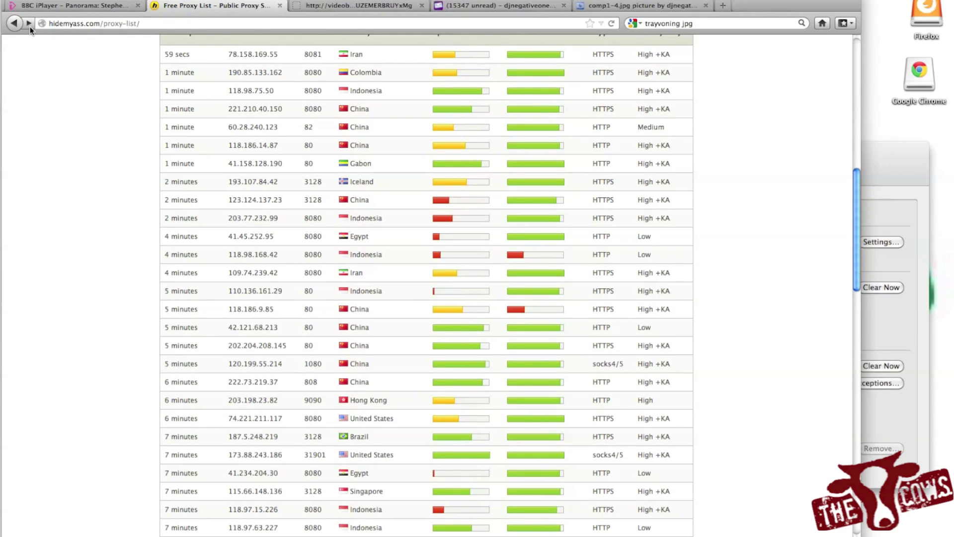
click(30, 26)
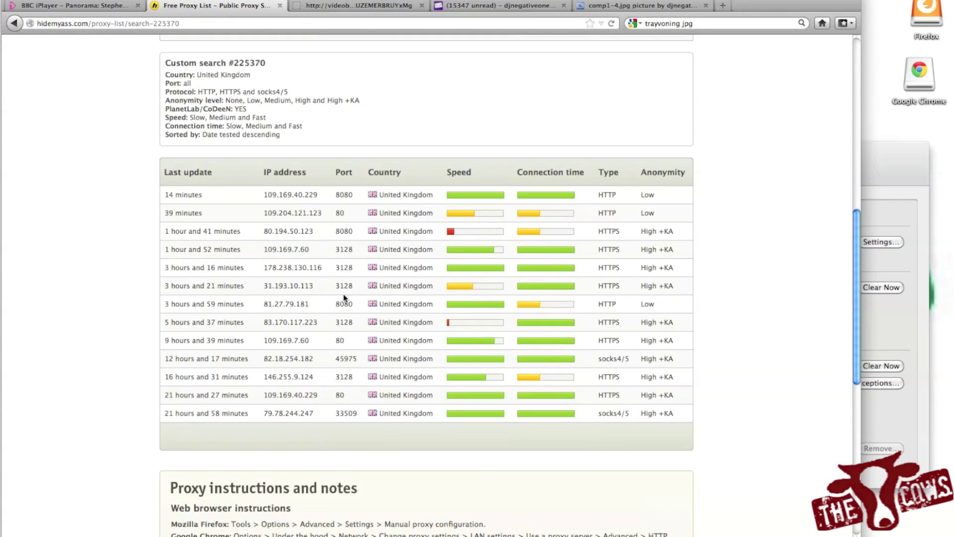
scroll(344, 296, down, 1)
scroll(343, 296, up, 2)
scroll(344, 296, up, 1)
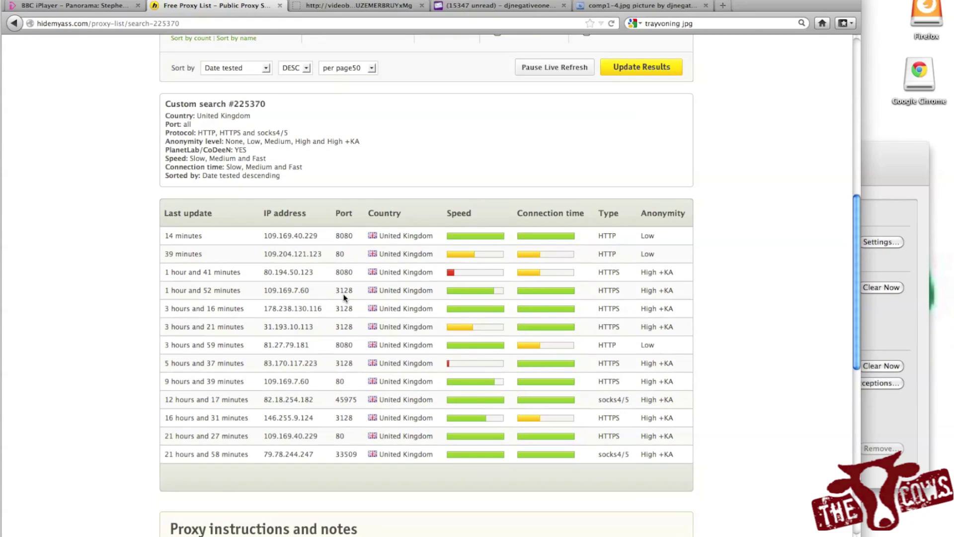
scroll(344, 297, down, 2)
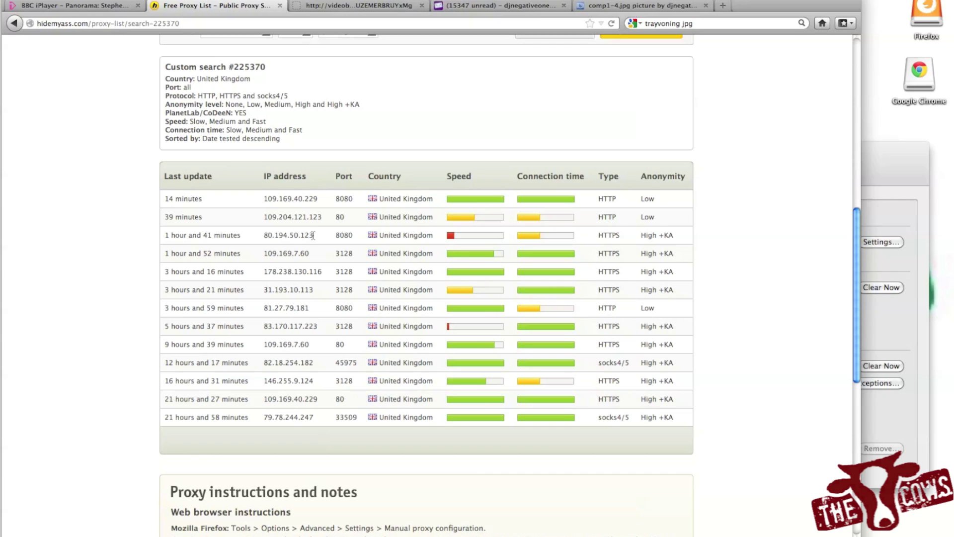
Step: Copy the second UK proxy's IP address 109.204.121.123
drag(321, 217, 264, 217)
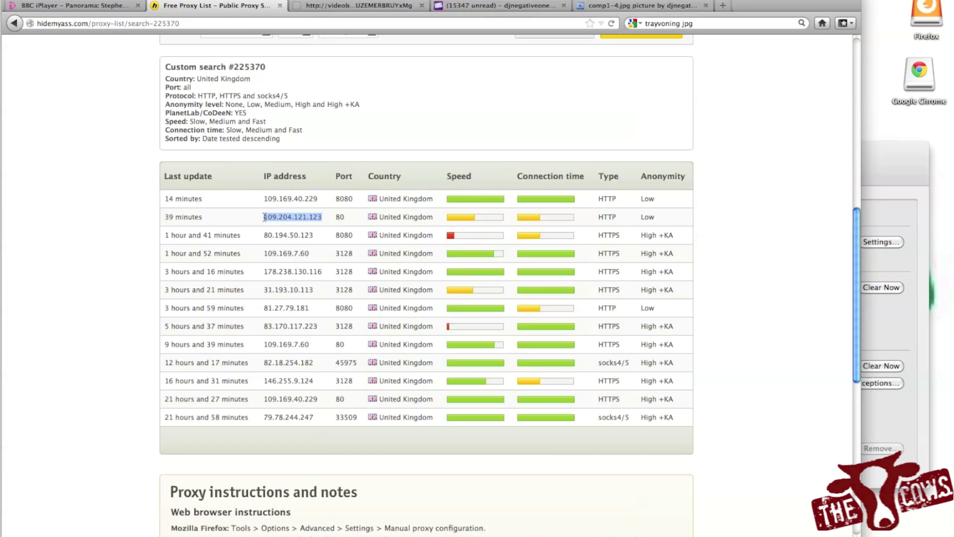
right_click(272, 217)
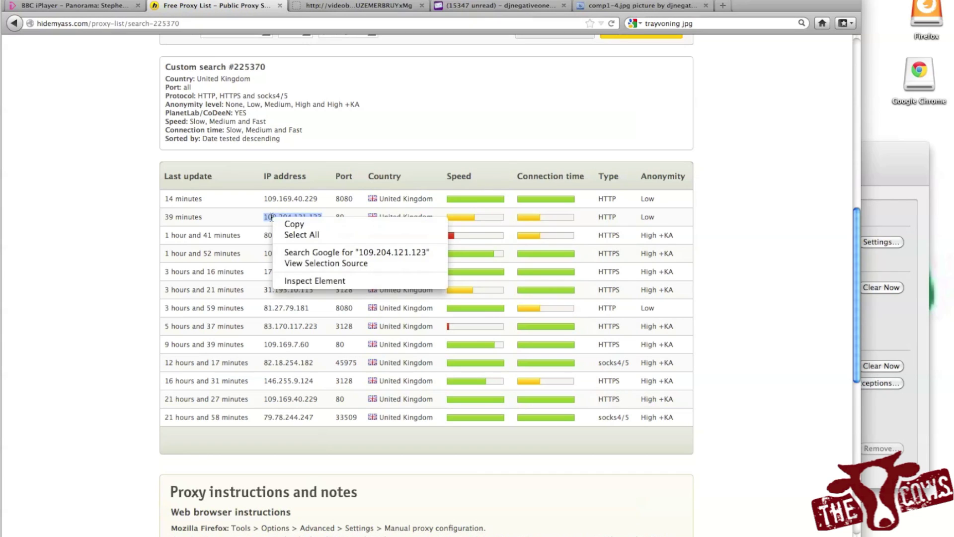
click(294, 225)
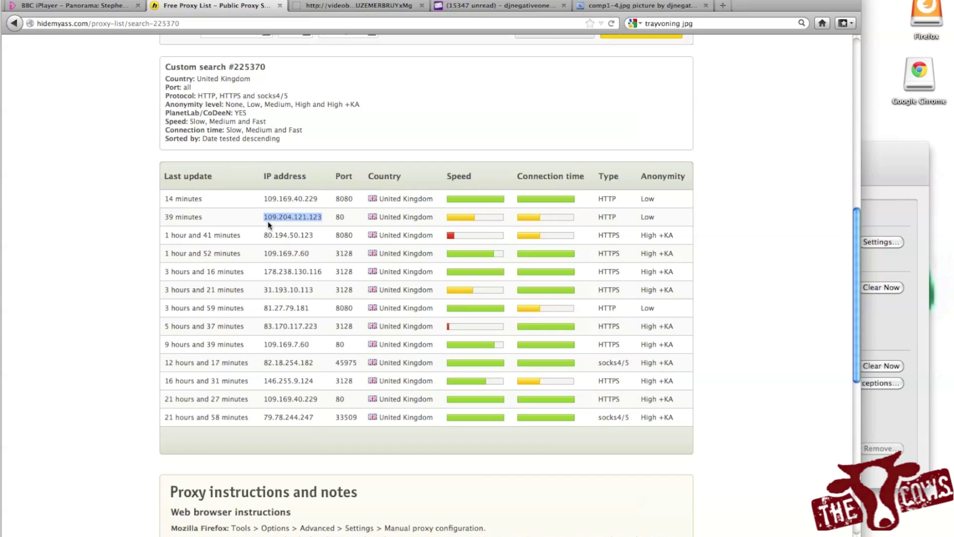
click(194, 218)
Step: Clear the row selection and open Firefox's application menu
drag(165, 217, 395, 219)
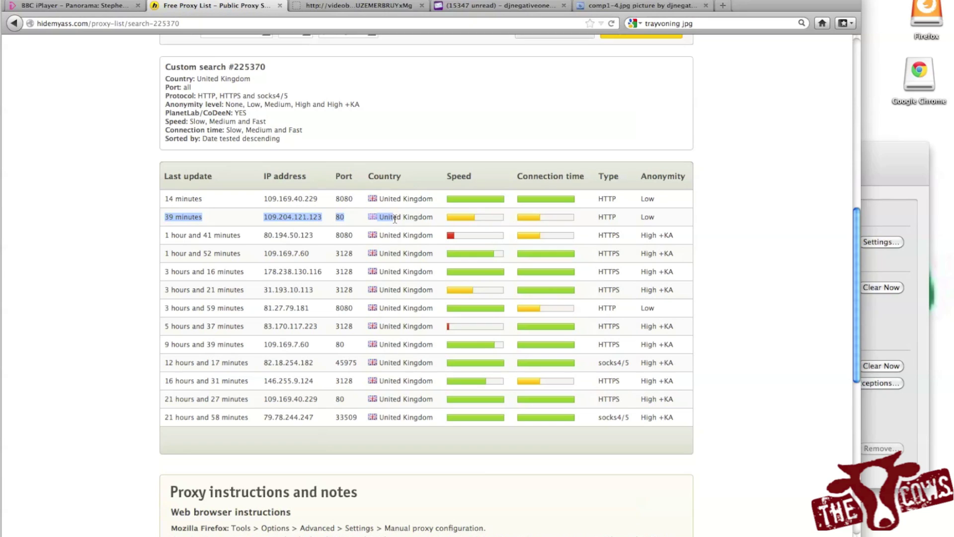
click(342, 214)
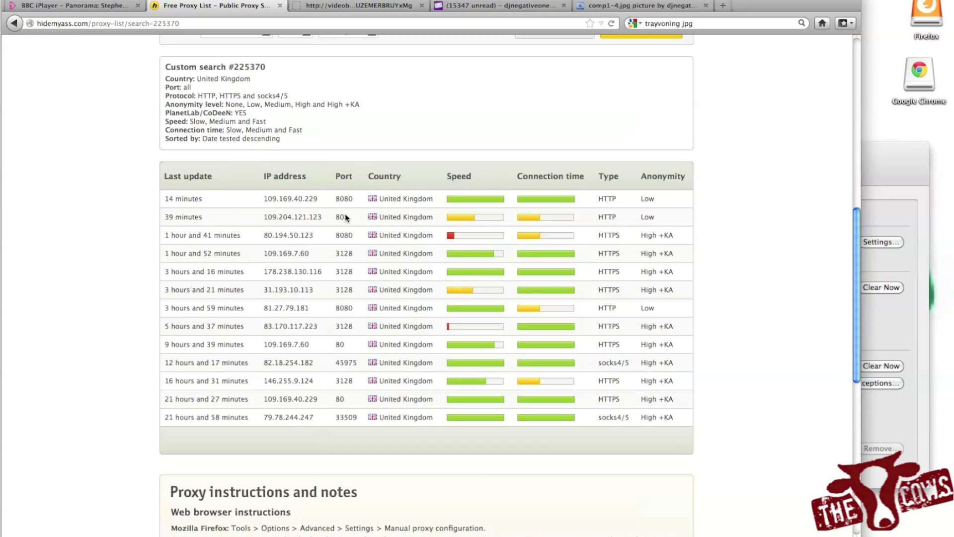
scroll(346, 217, down, 1)
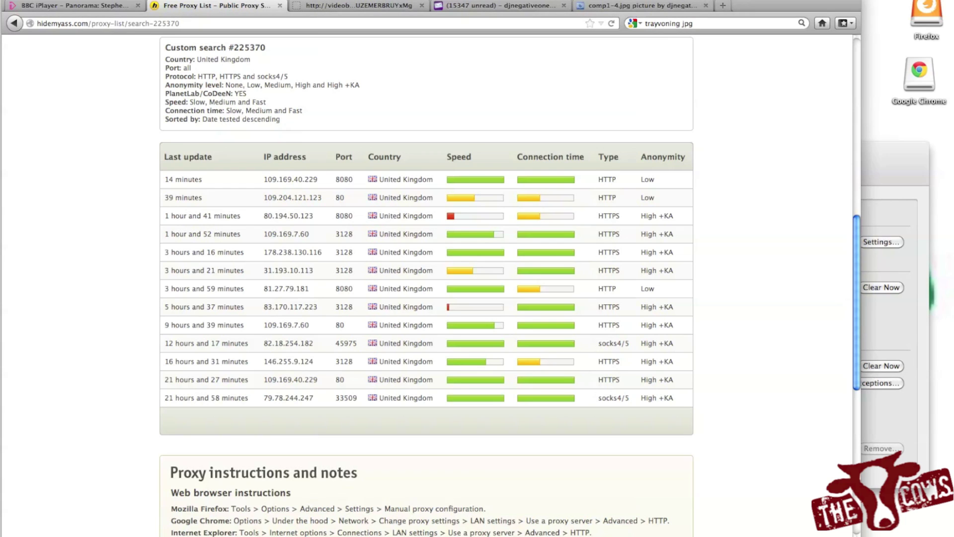
click(47, 0)
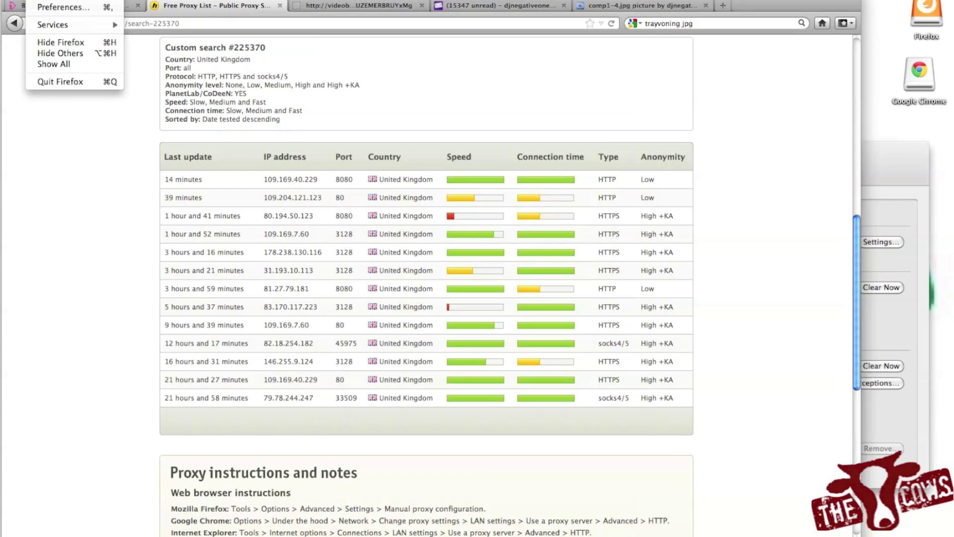
Step: Open Firefox Preferences, move the window to the upper left, and show Advanced › Network
click(62, 9)
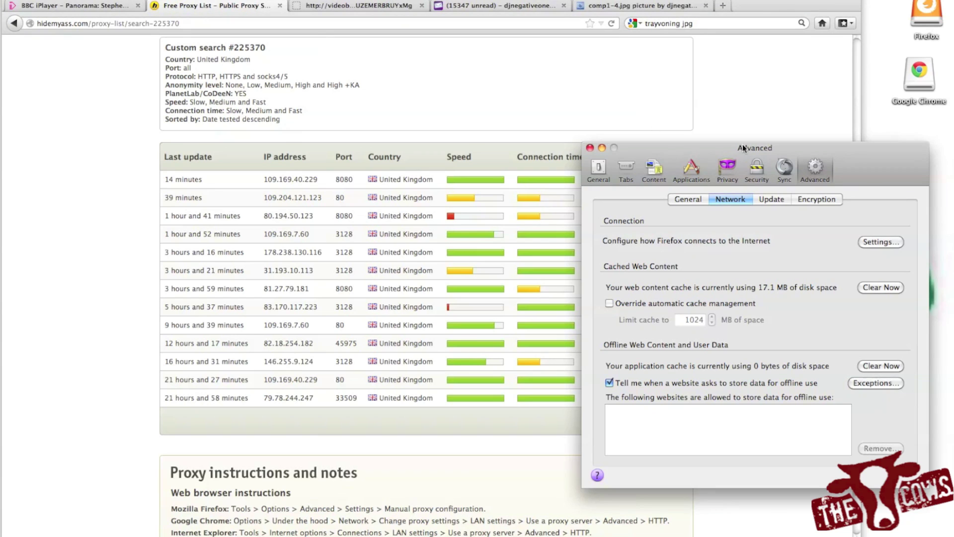
drag(888, 158, 474, 39)
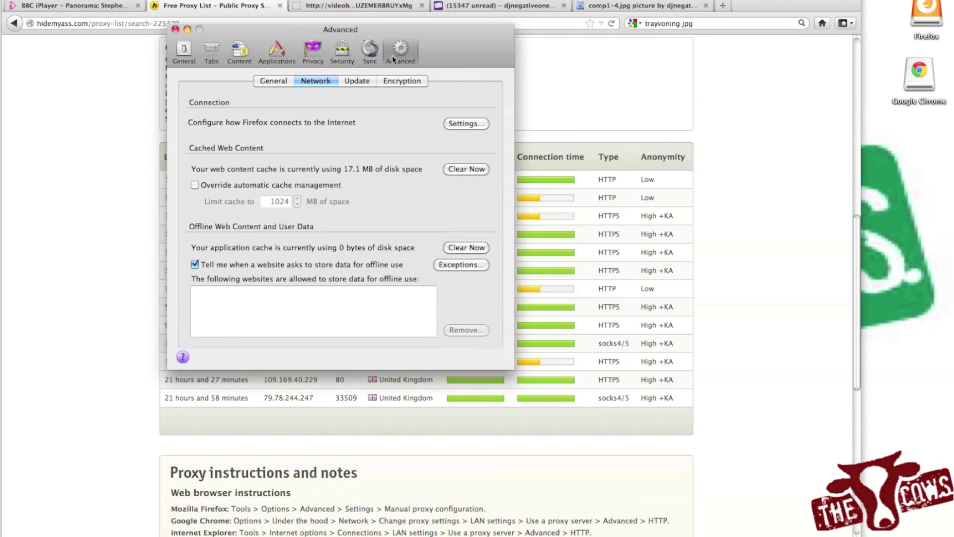
click(184, 49)
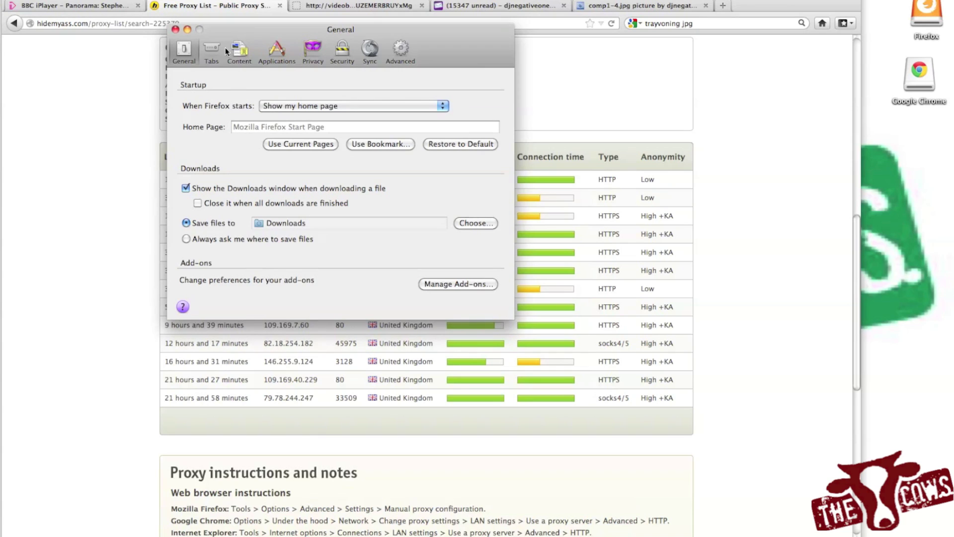
click(404, 57)
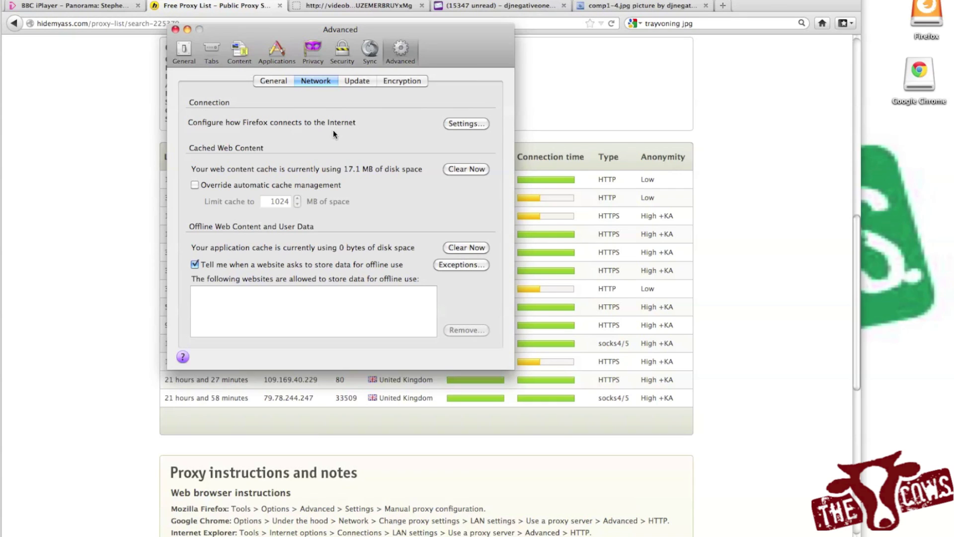
Step: Switch the connection settings to manual proxy configuration and close Preferences
click(477, 124)
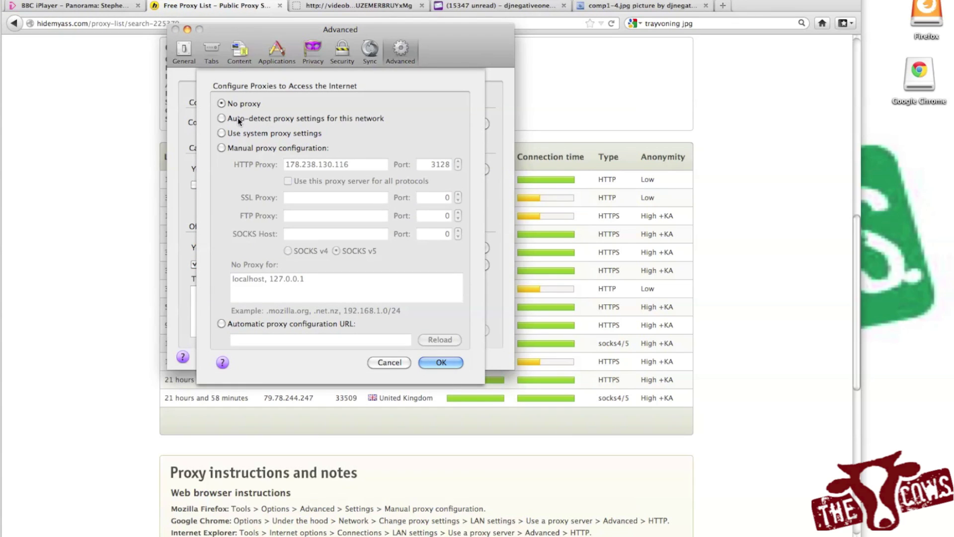
click(222, 103)
click(222, 147)
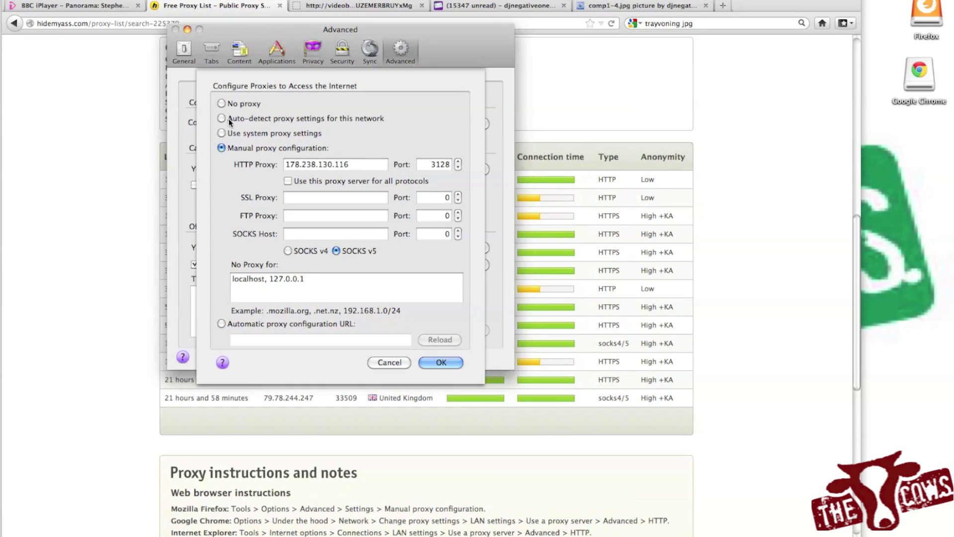
drag(244, 33, 517, 58)
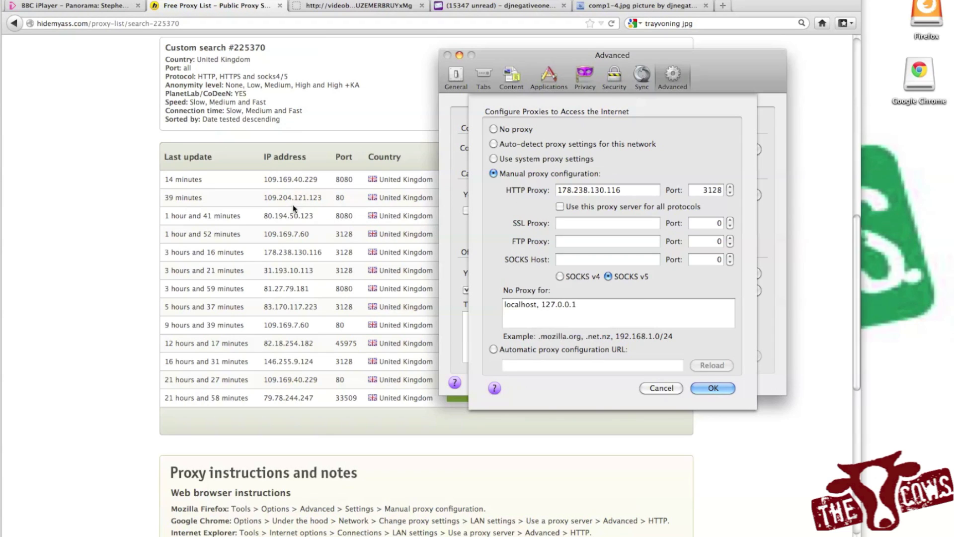
key(Return)
key(super+w)
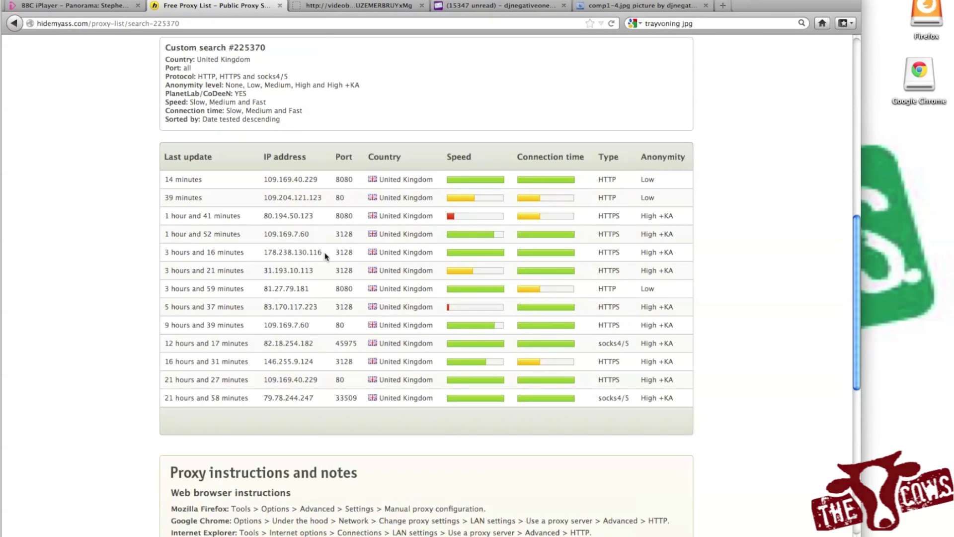
Step: Set the manual HTTP proxy to 178.238.130.116 from the UK list and confirm
drag(321, 254, 264, 253)
key(F10)
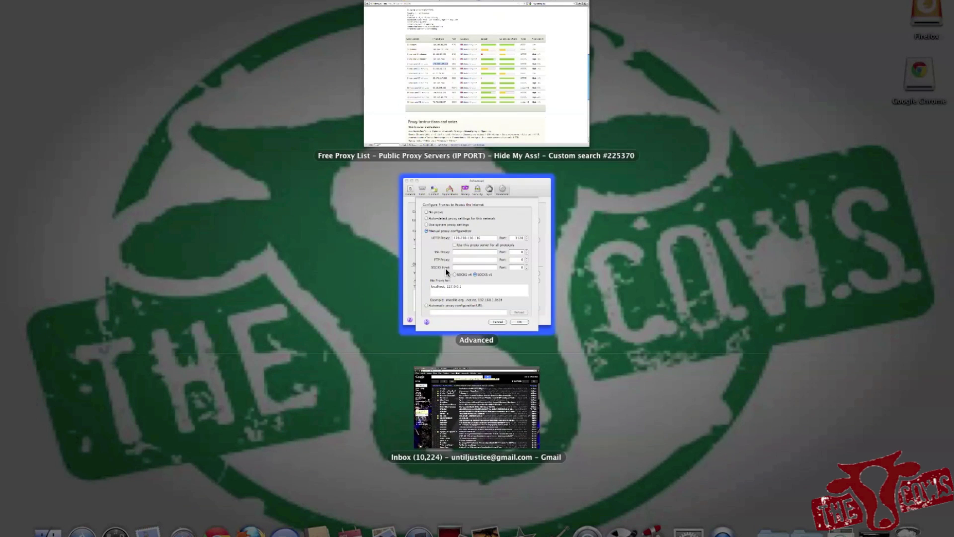
click(446, 268)
click(585, 187)
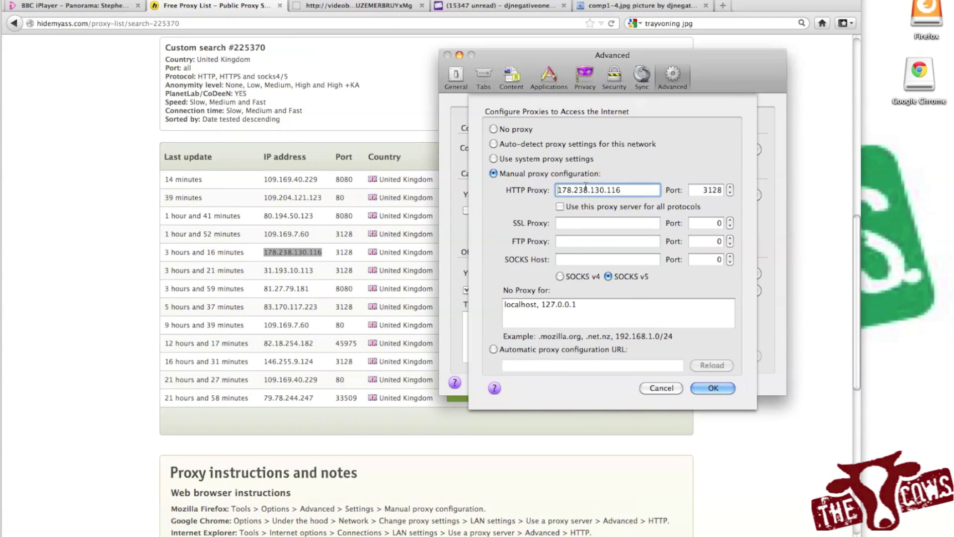
triple_click(586, 189)
key(super+v)
click(714, 388)
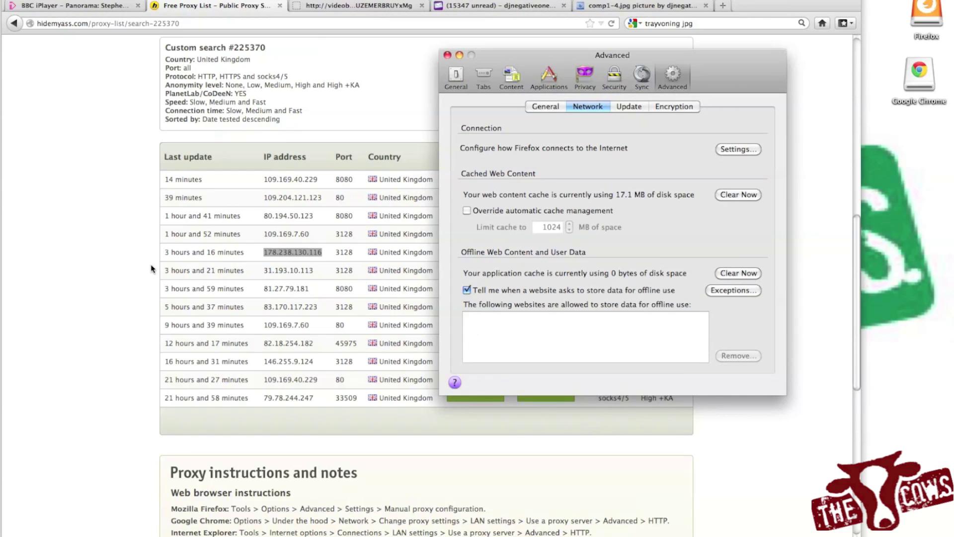
key(super+w)
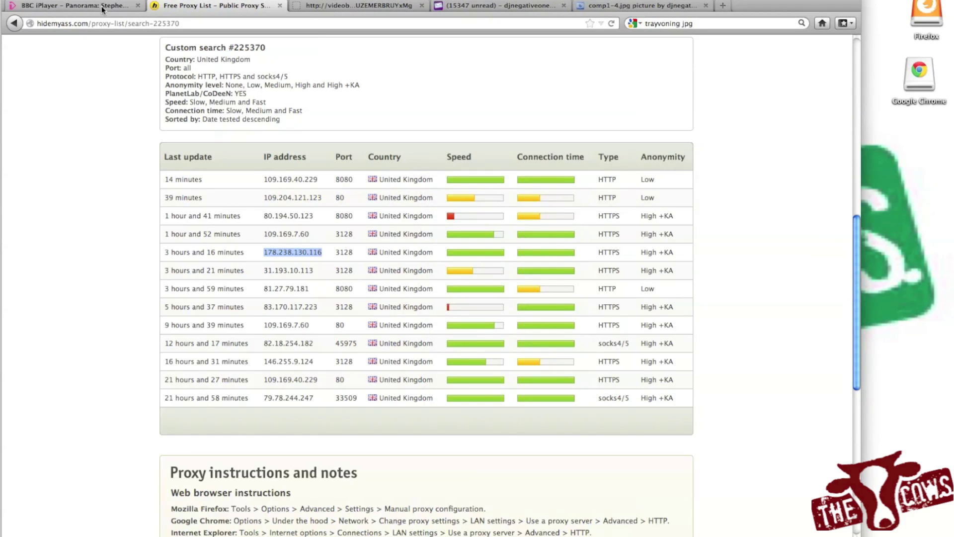
Step: Reload the BBC iPlayer Panorama page through the new proxy, then bring Preferences forward
key(F10)
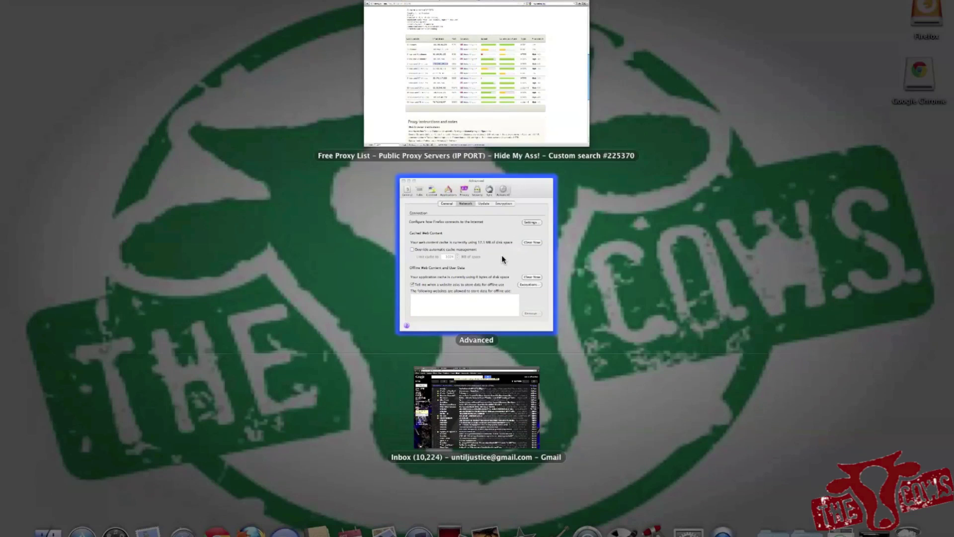
click(475, 266)
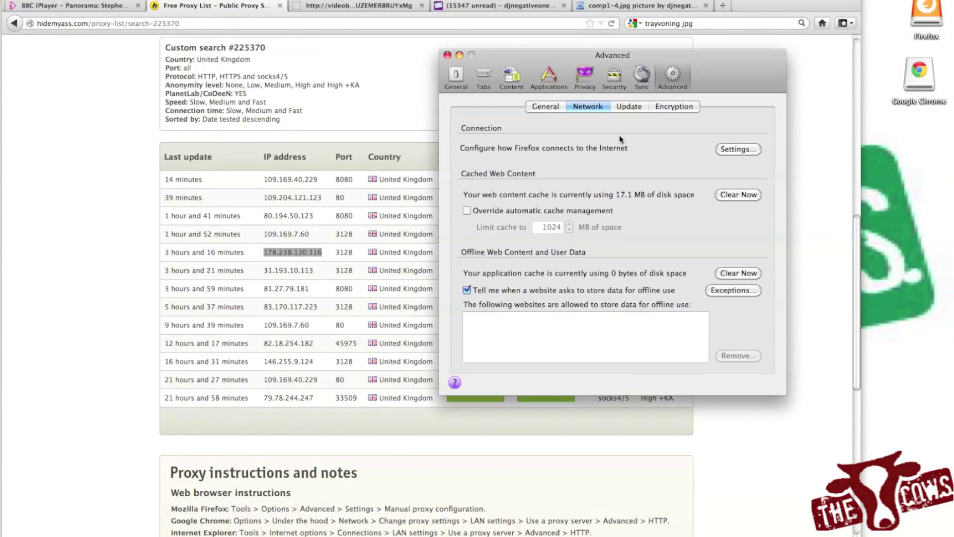
click(120, 187)
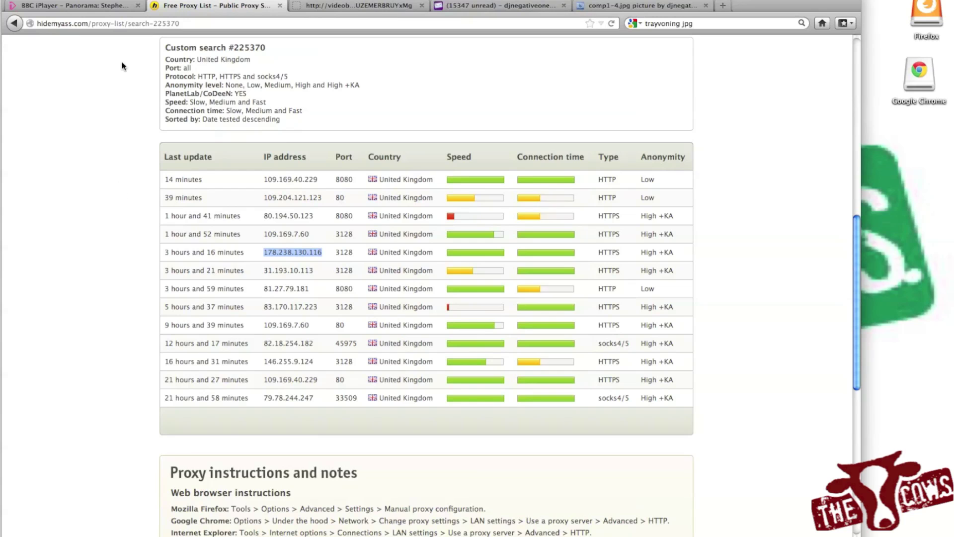
click(91, 9)
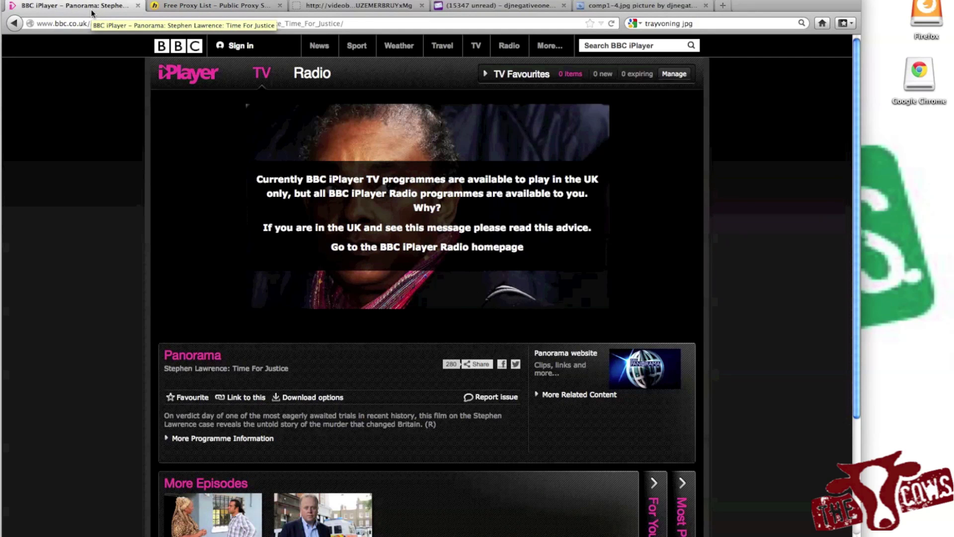
click(612, 24)
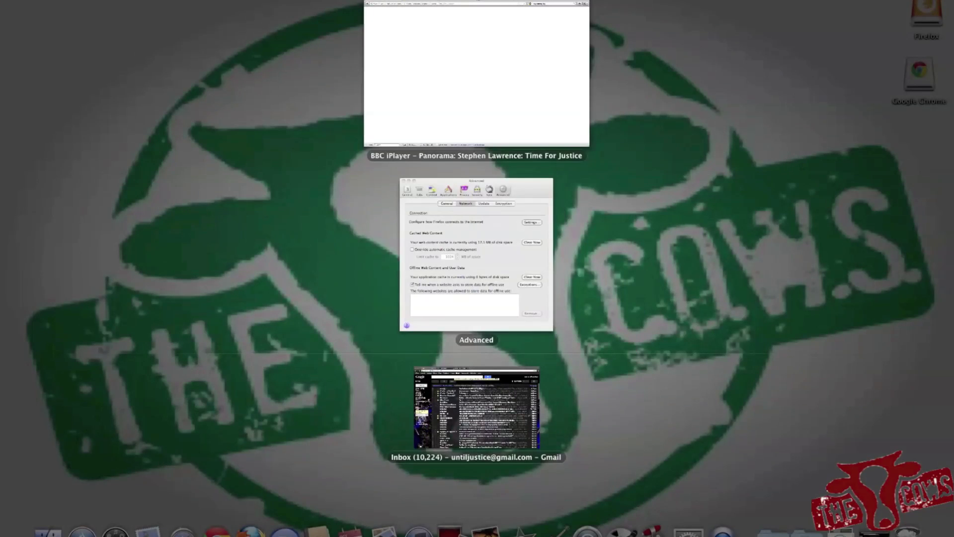
click(457, 205)
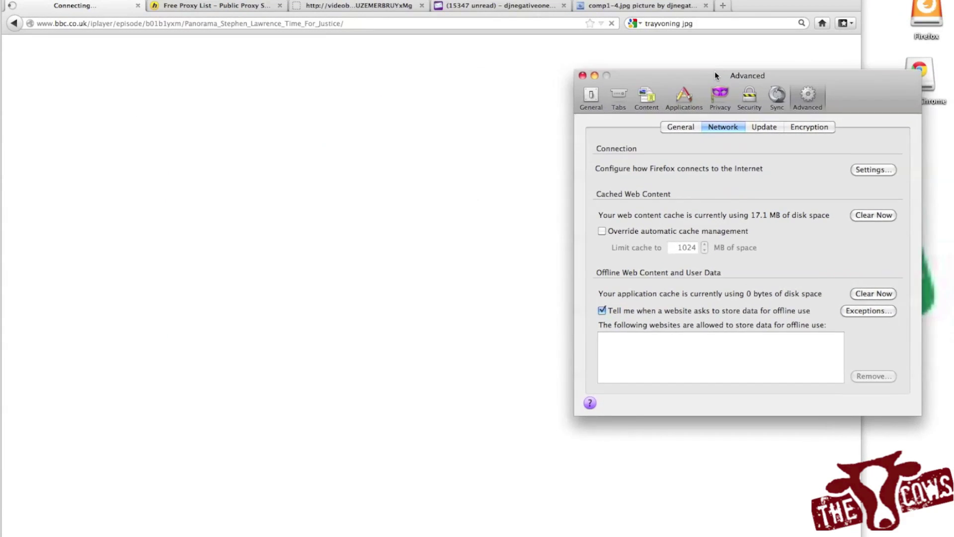
Step: Select 109.169.7.60 in the UK proxy list and paste it as the HTTP proxy
drag(716, 72, 727, 73)
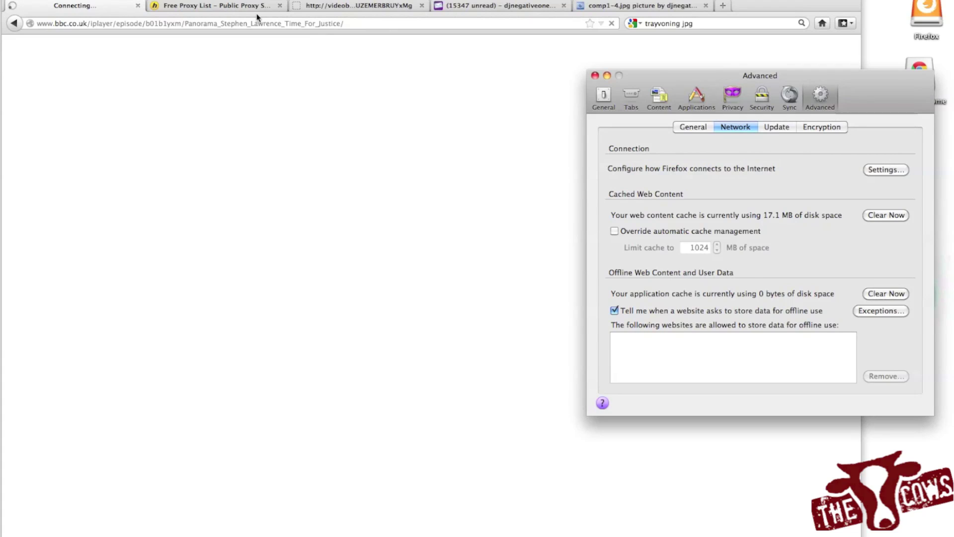
click(233, 7)
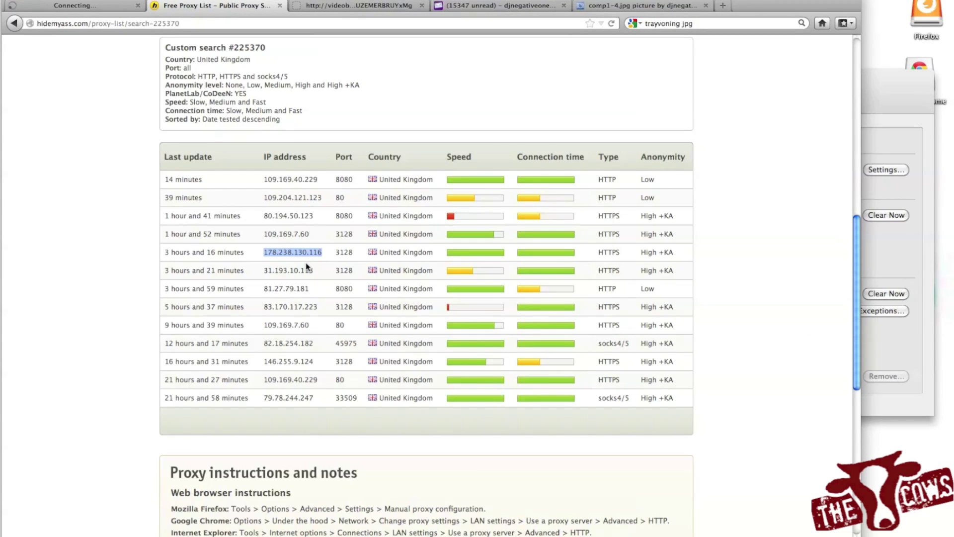
click(309, 234)
drag(310, 234, 265, 235)
key(super+c)
click(866, 105)
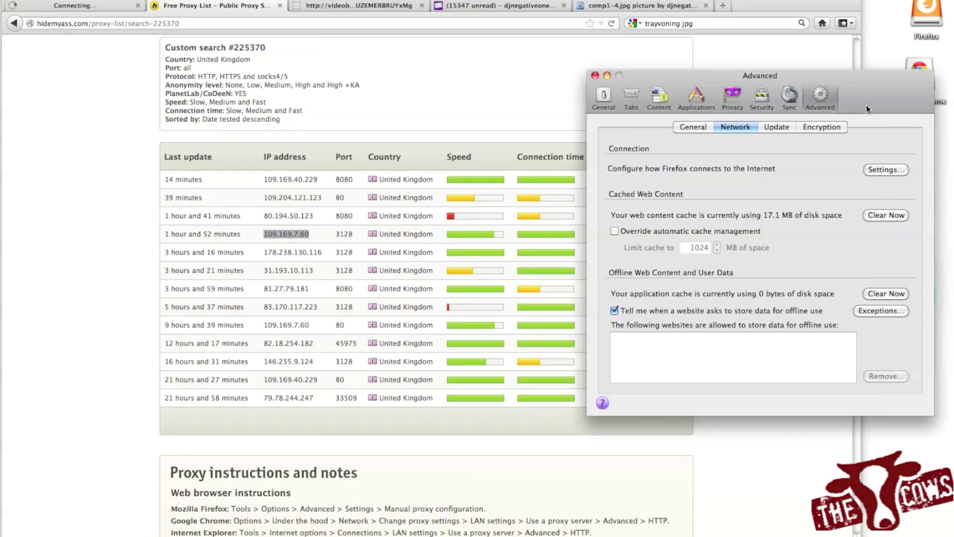
click(877, 170)
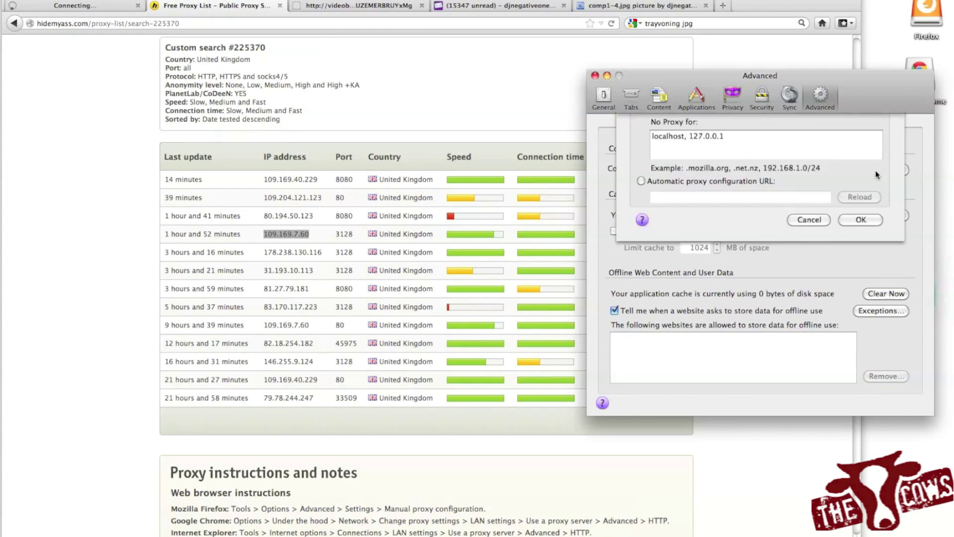
key(super+v)
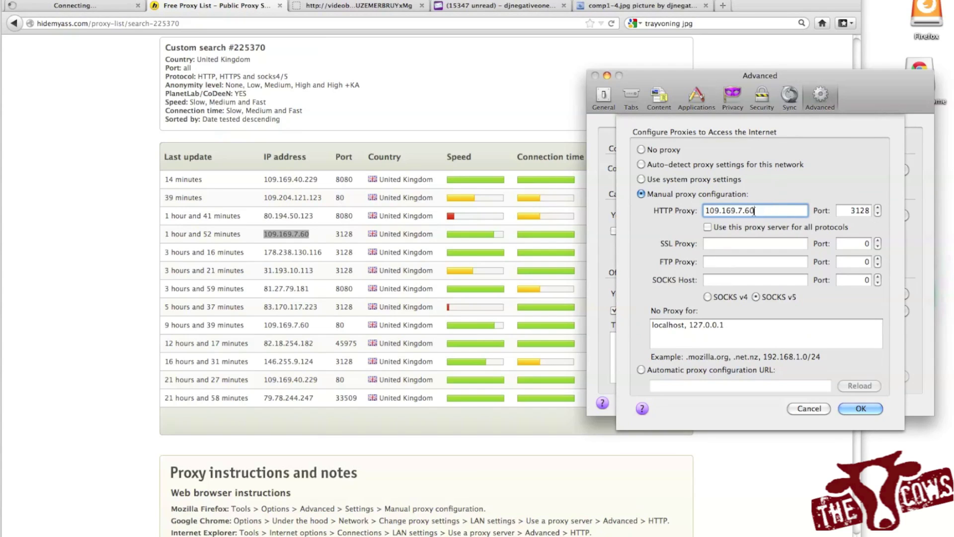
click(860, 411)
click(790, 483)
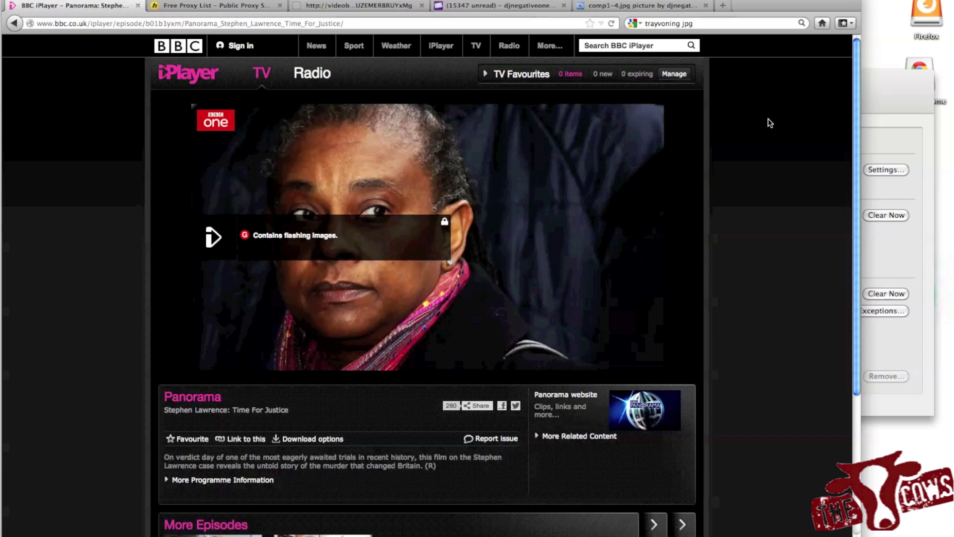
Step: Start playing the Panorama episode through the UK proxy
click(221, 240)
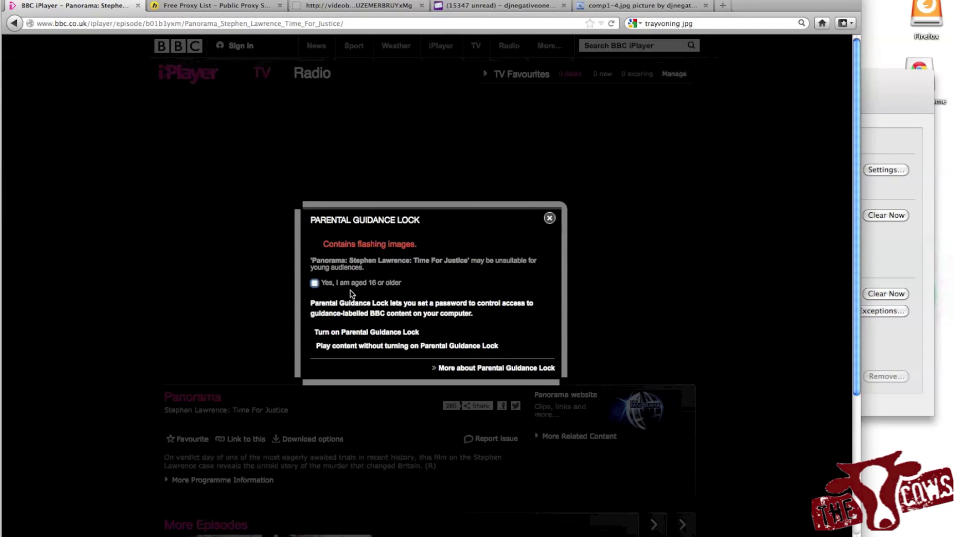
Step: Confirm being aged 16 or older and play Panorama without the Parental Guidance Lock
click(314, 283)
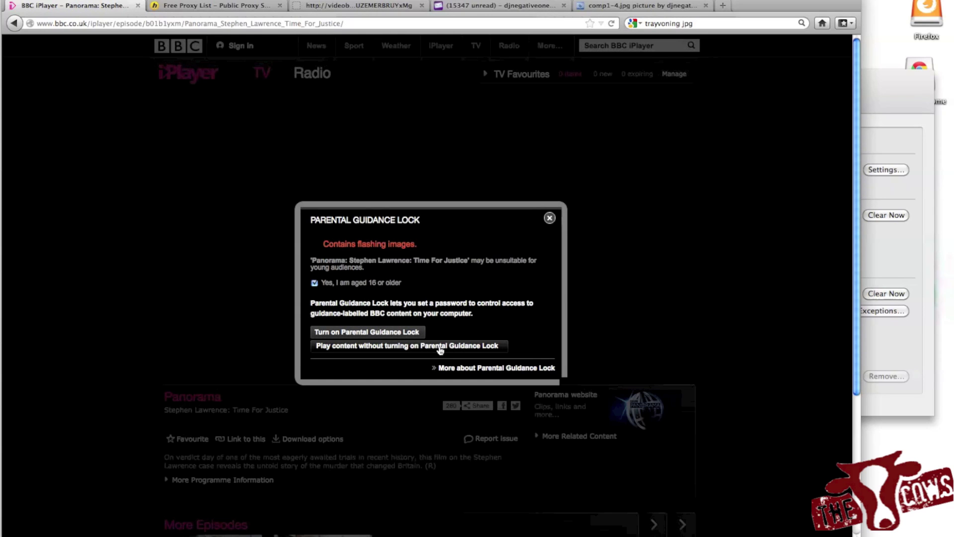
click(393, 348)
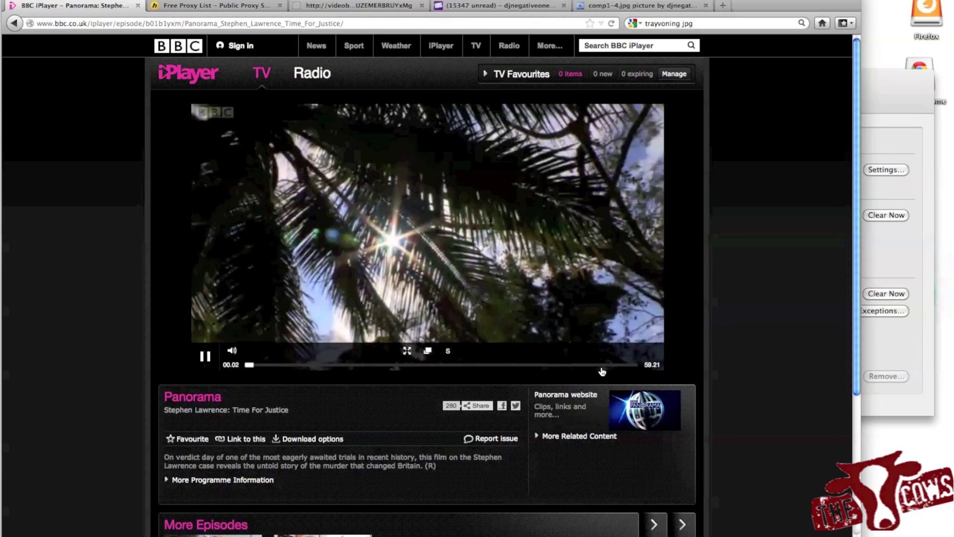
Step: Watch Panorama full screen, check the volume, pause at 00.42, and select the address bar
click(409, 351)
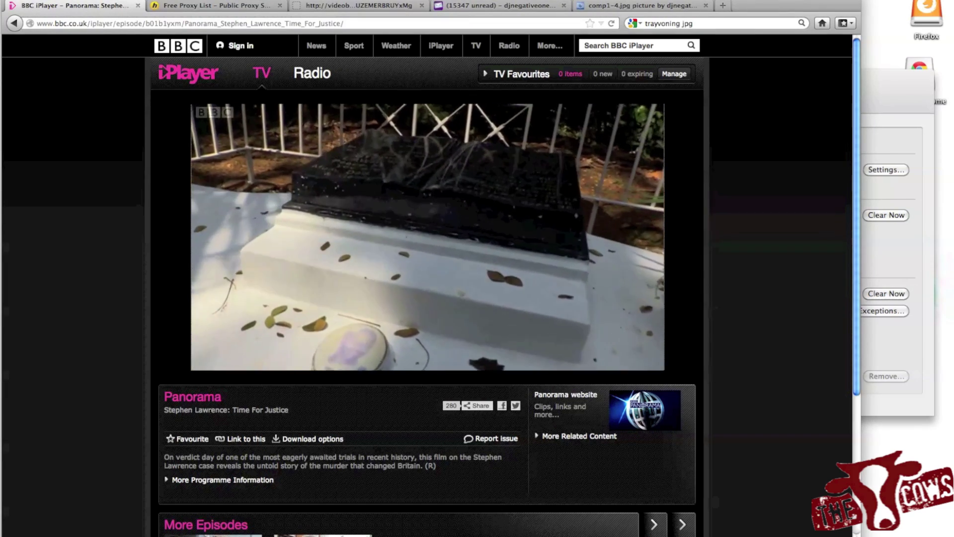
click(818, 2)
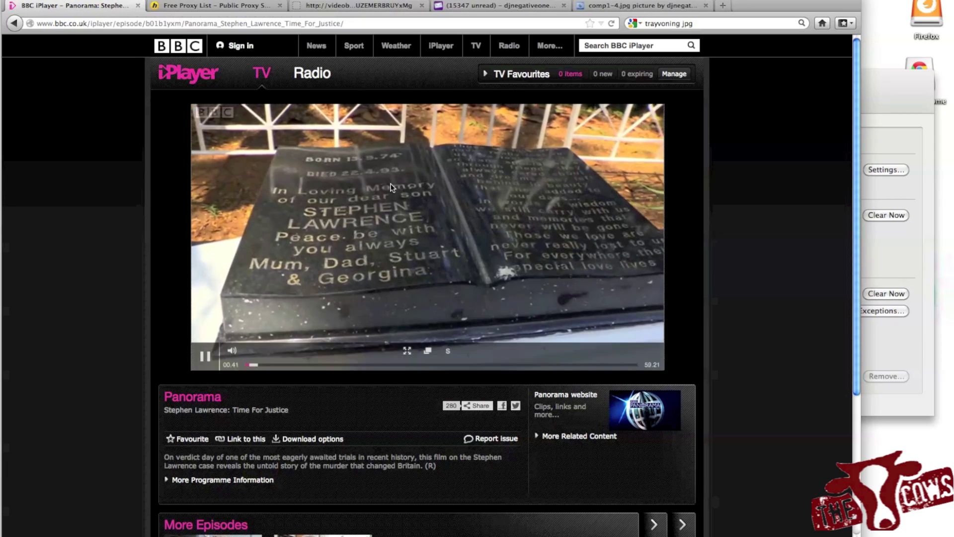
click(195, 356)
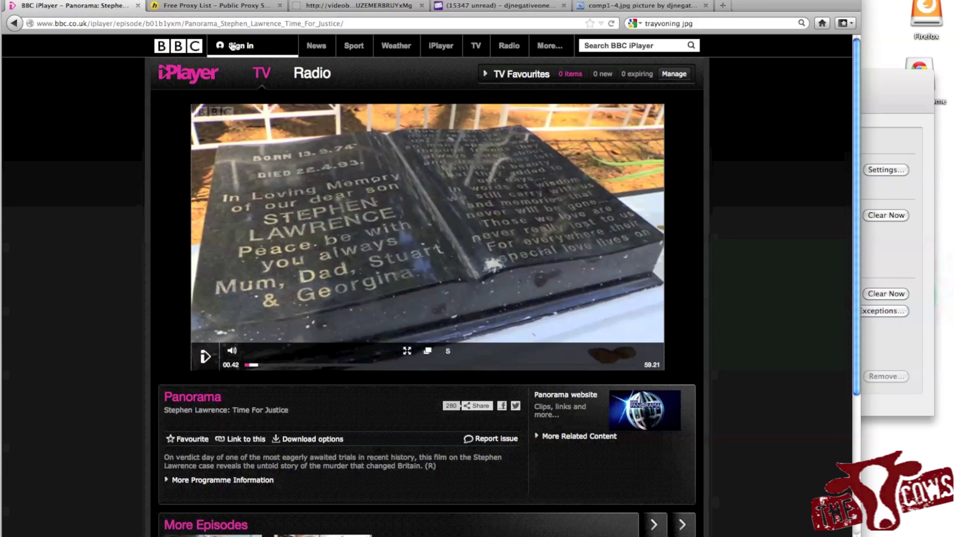
click(227, 22)
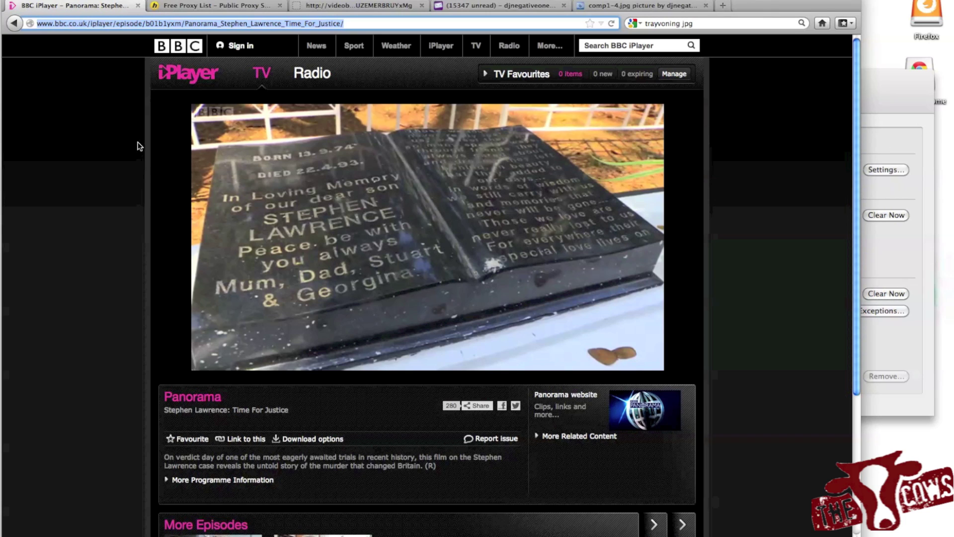
mouse_move(288, 306)
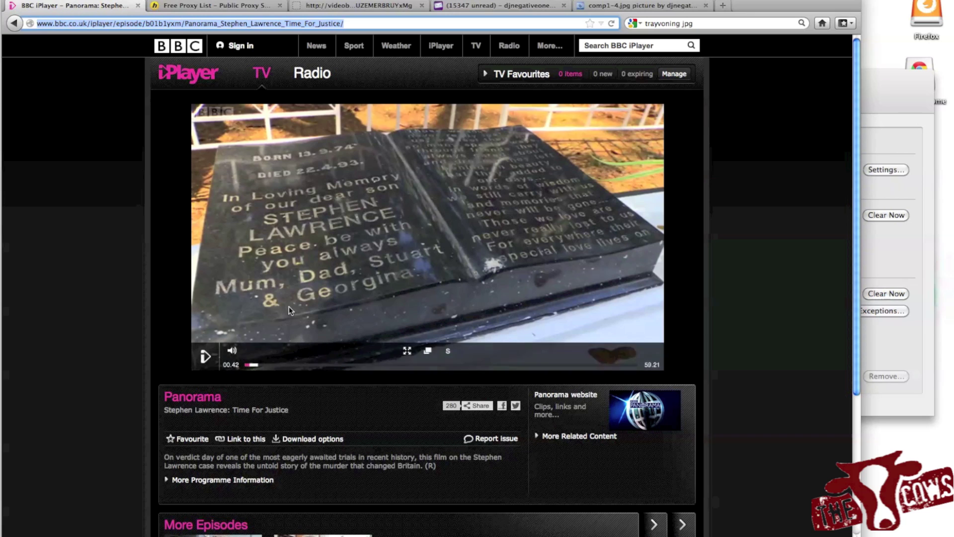